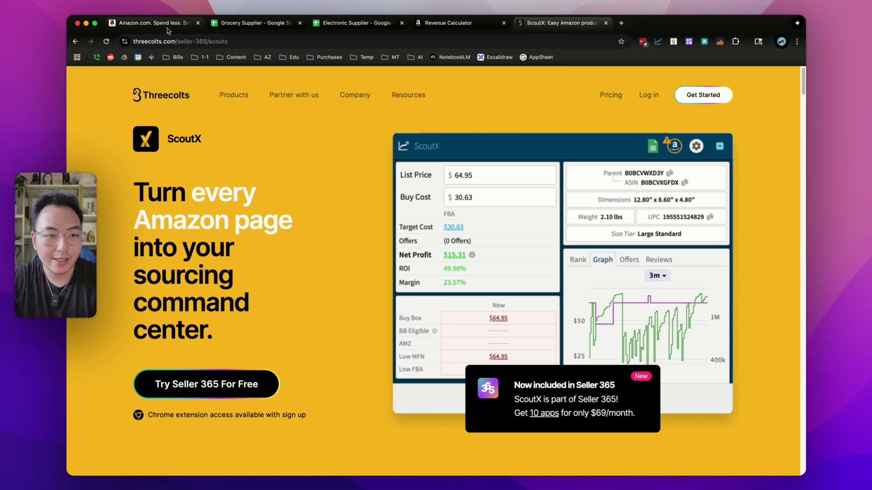
Step: On the Amazon tab, search for 'bob's red mill'
click(169, 25)
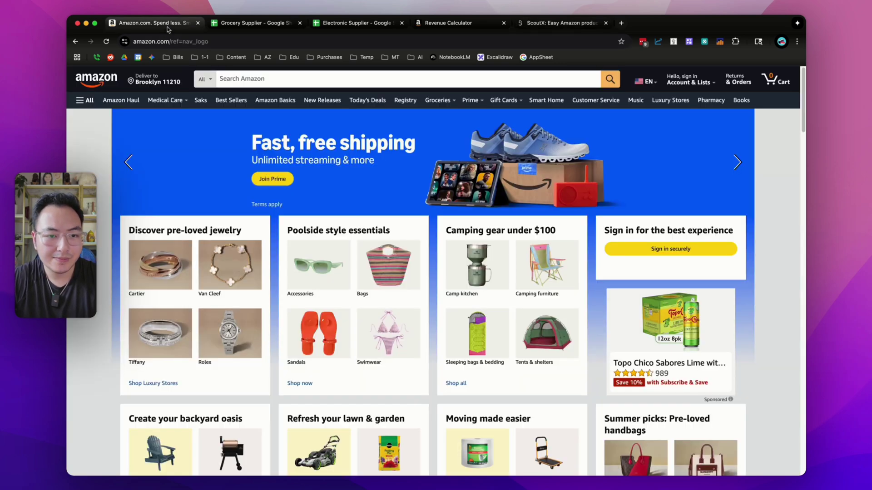
click(370, 80)
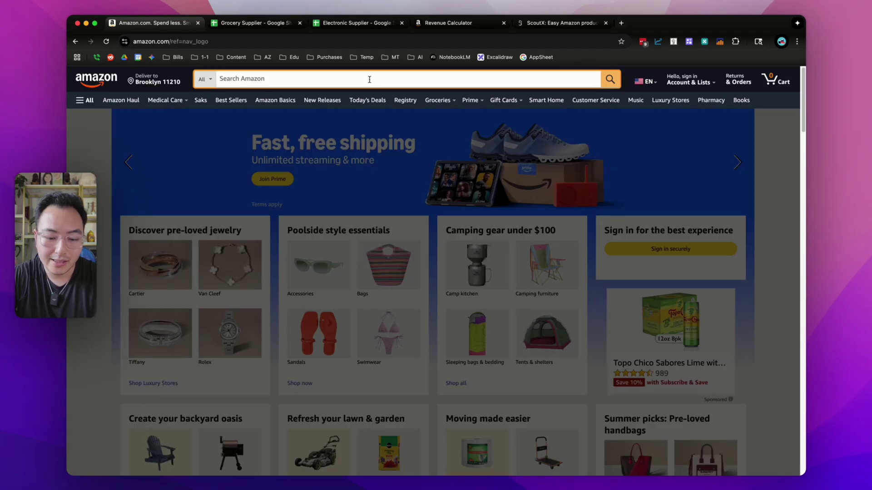
text(bob's re)
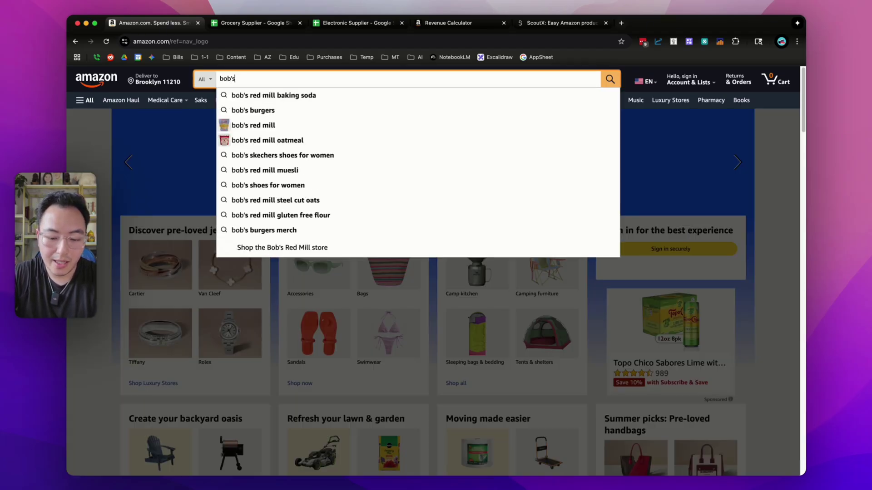
text(d mill)
key(Return)
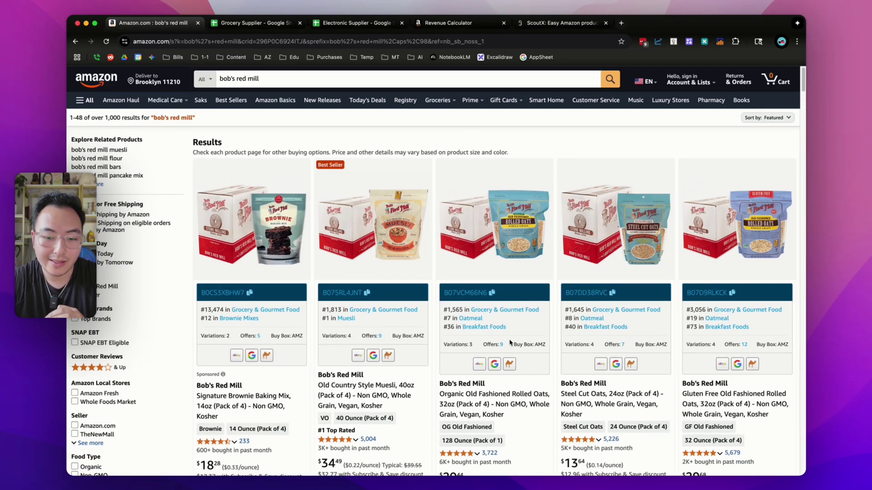
Step: Highlight the oats card's ScoutX lines: #1,565 sales rank, Variations: 3, Offers: 9, Buy Box: AMZ
scroll(510, 343, down, 3)
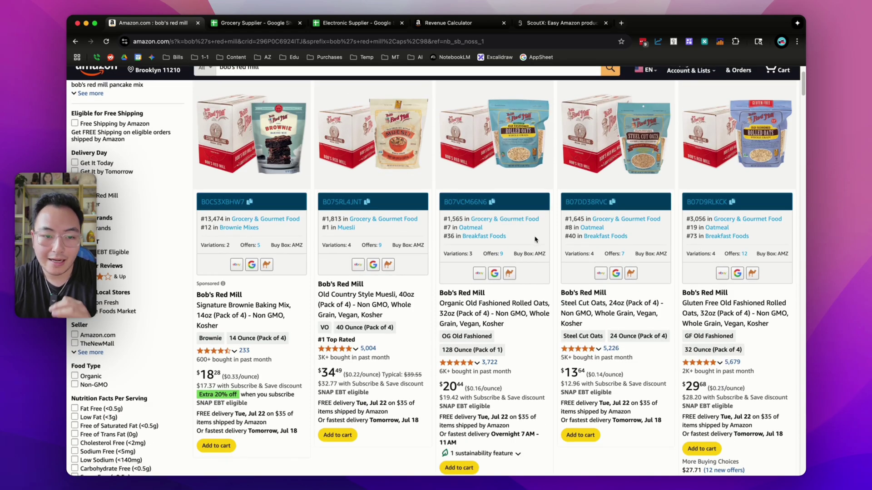
triple_click(449, 220)
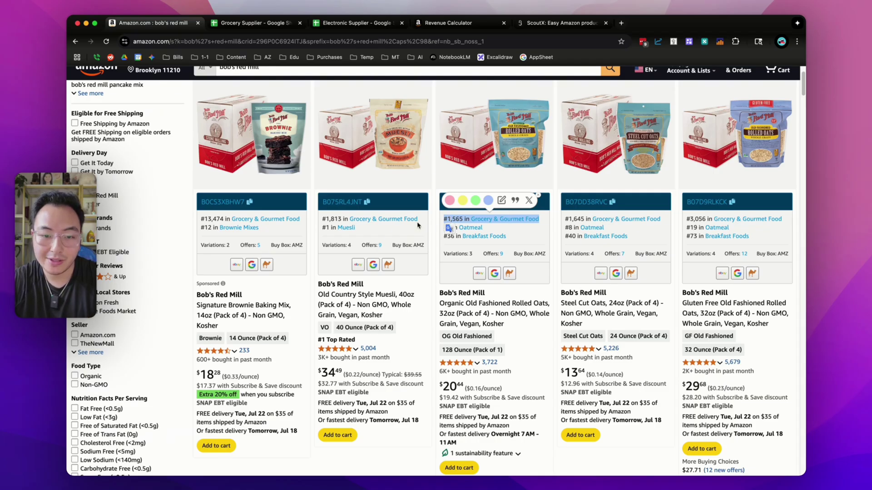
click(449, 245)
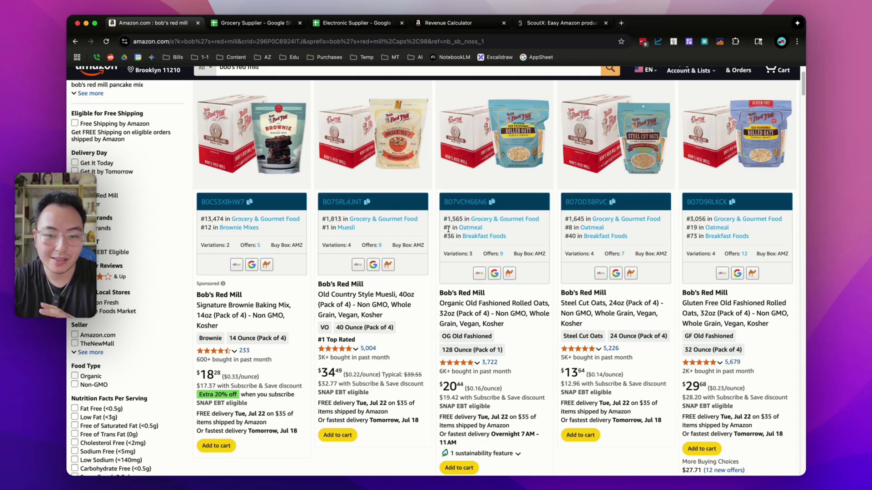
scroll(448, 228, down, 1)
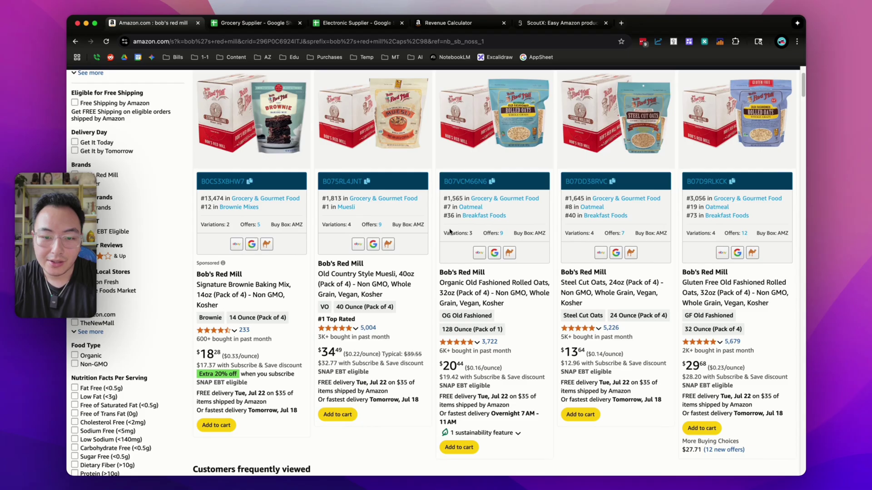
drag(446, 233, 477, 235)
click(477, 235)
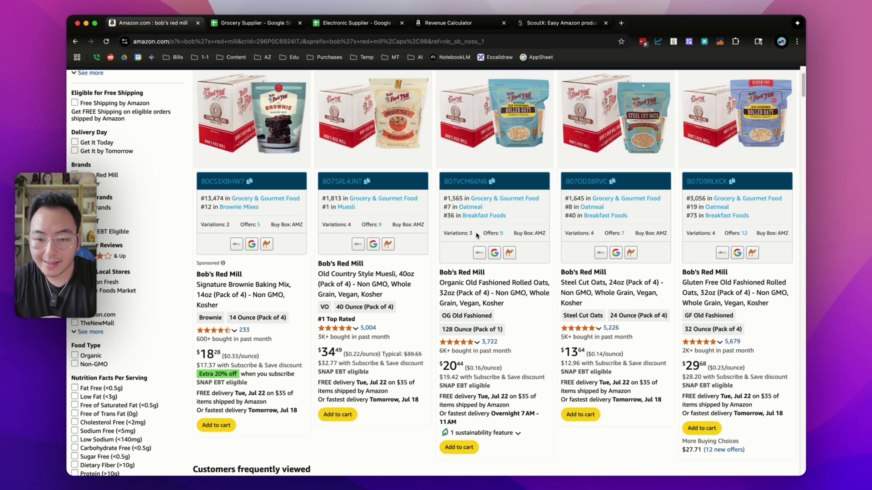
mouse_move(482, 234)
mouse_down()
mouse_move(514, 233)
mouse_move(484, 234)
mouse_up()
click(516, 232)
click(482, 235)
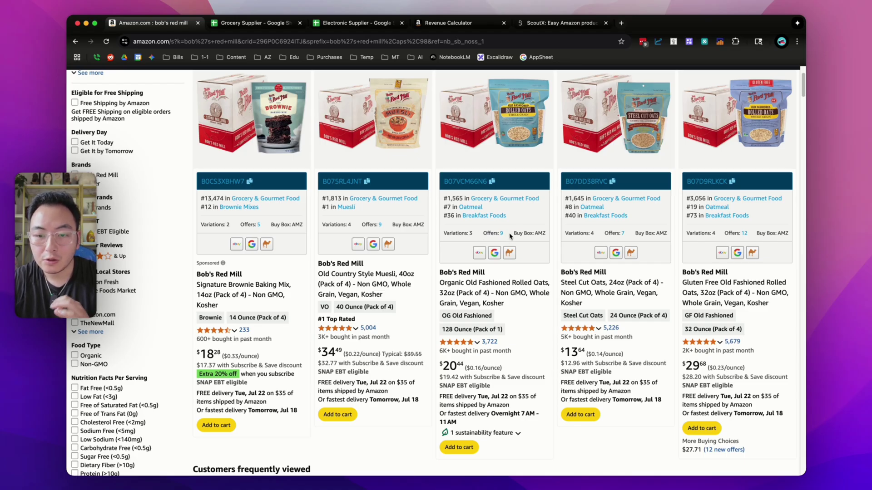
drag(514, 236, 549, 237)
click(541, 234)
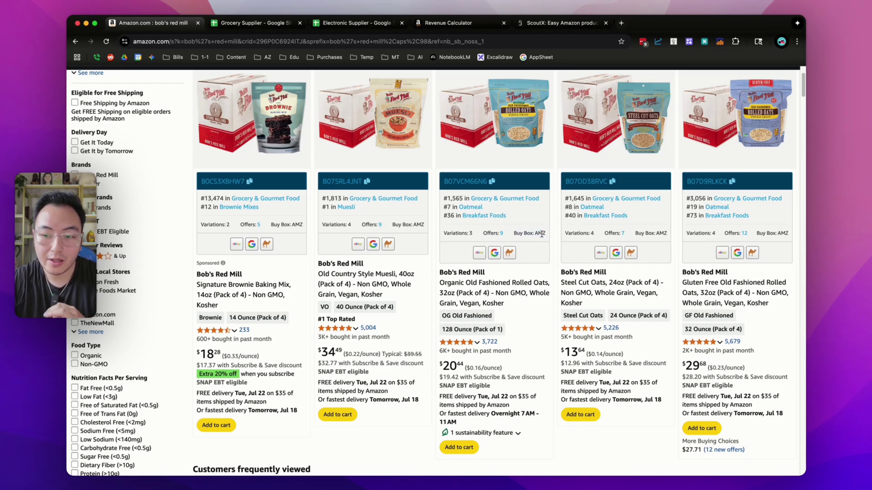
Step: Highlight the FBA and MFN Buy Box labels, then open Active Dry Yeast in a new tab
scroll(542, 234, down, 15)
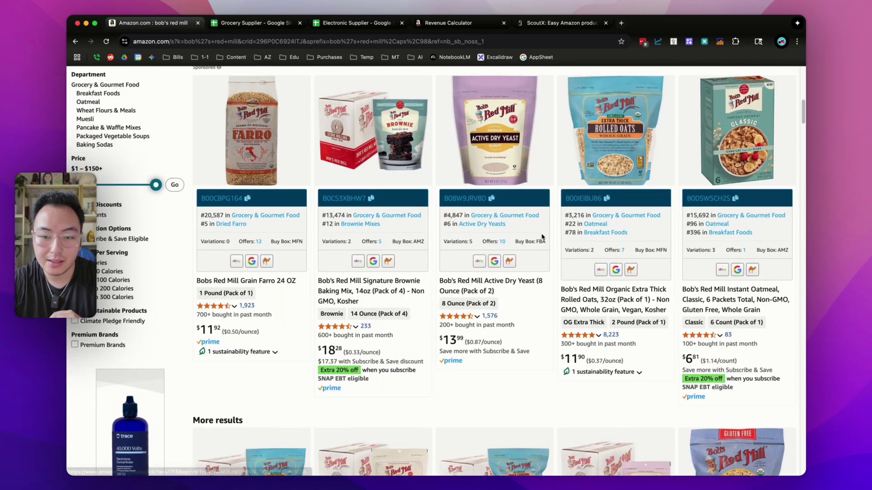
double_click(543, 241)
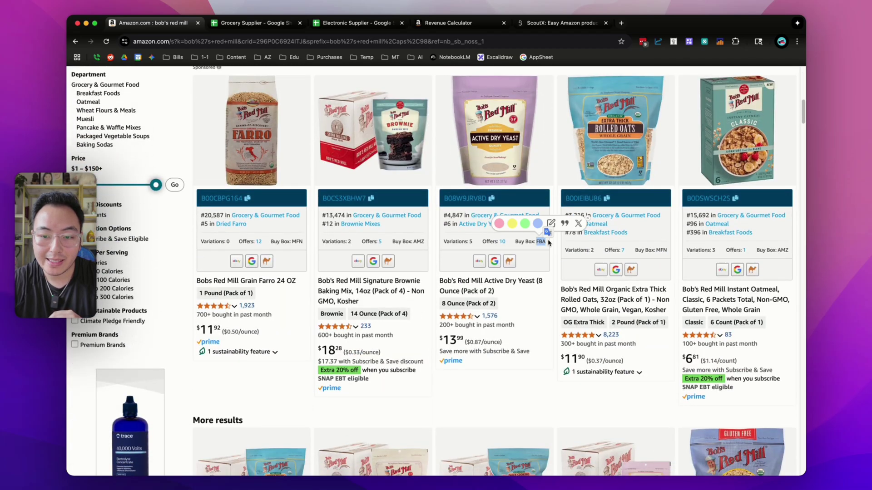
click(544, 253)
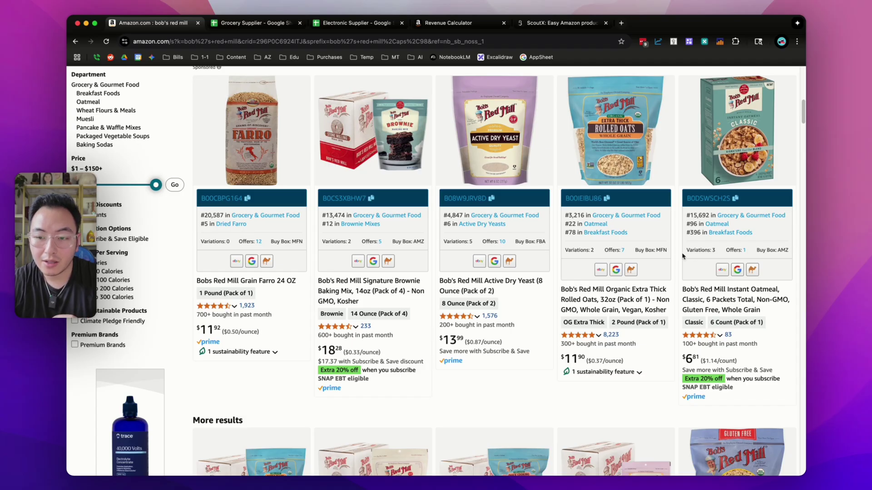
drag(656, 250, 666, 253)
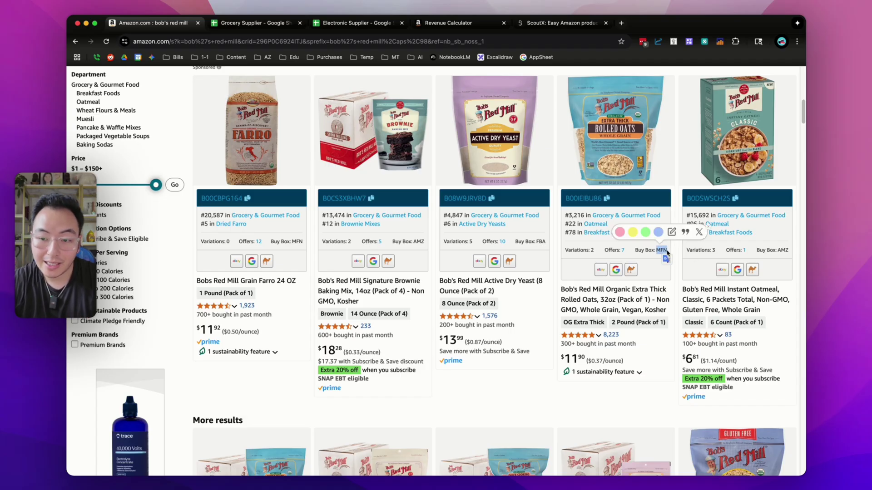
click(652, 252)
scroll(645, 258, up, 1)
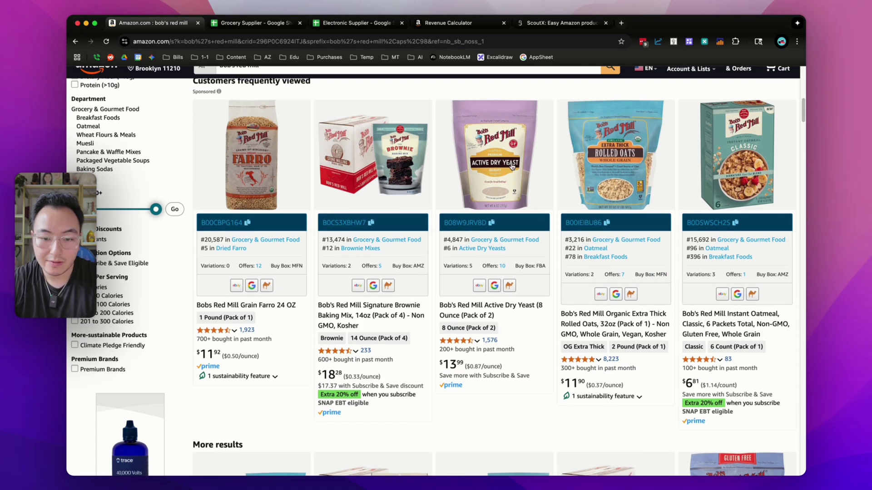
super+click(493, 170)
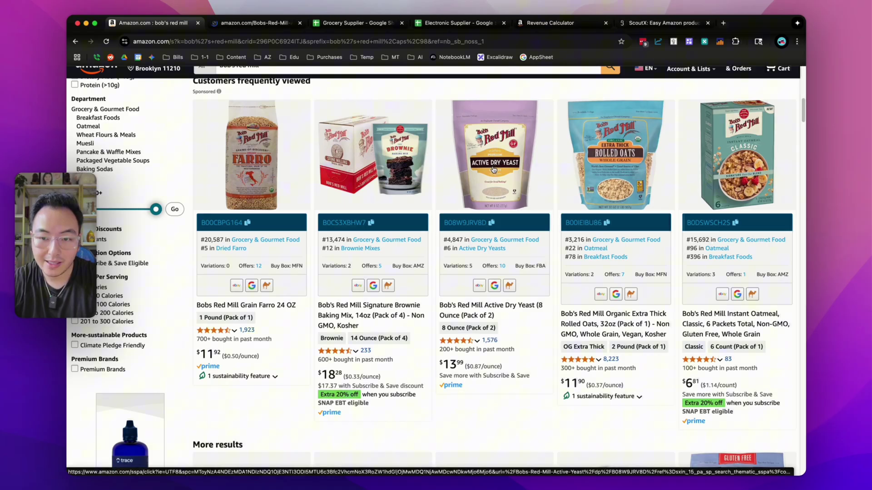
Step: Check Google Shopping prices for Active Dry Yeast 8 Ounce (Pack of 2), starting at $5.35
super+click(625, 162)
scroll(530, 298, up, 1)
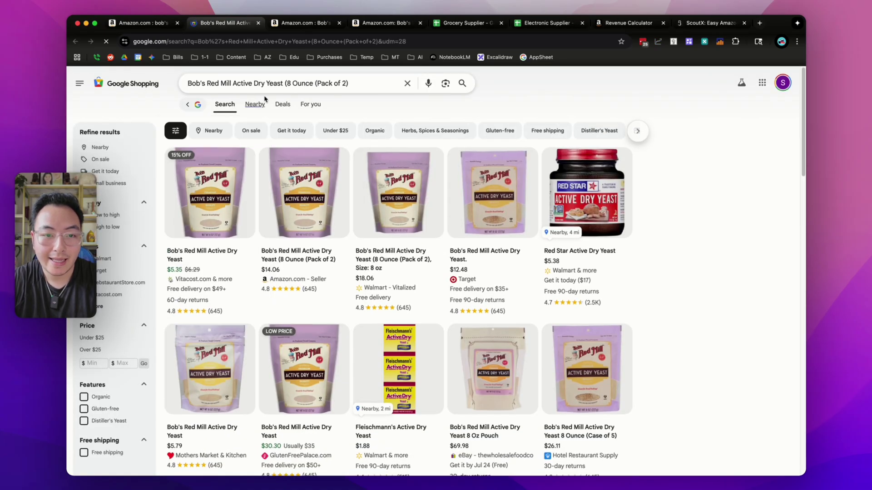
mouse_move(206, 209)
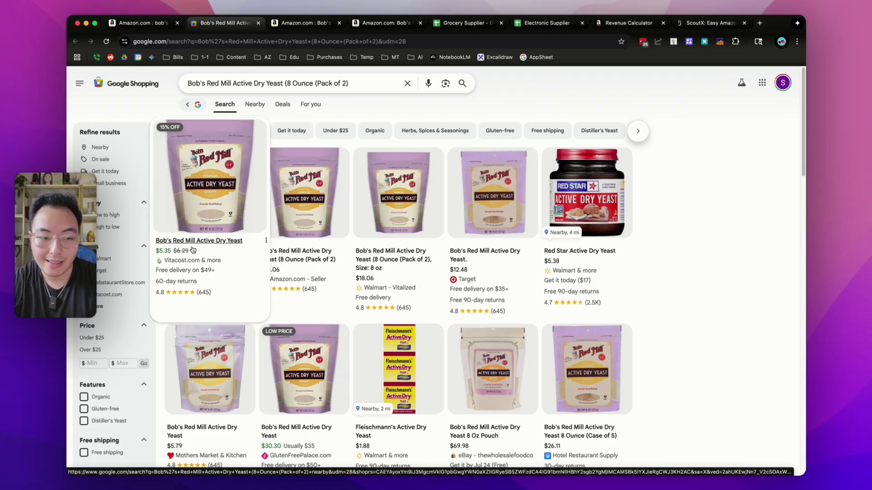
Step: Review the yeast's camelcamelcamel price chart, close it, and go to the yeast's product page
key(ctrl+shift+Tab)
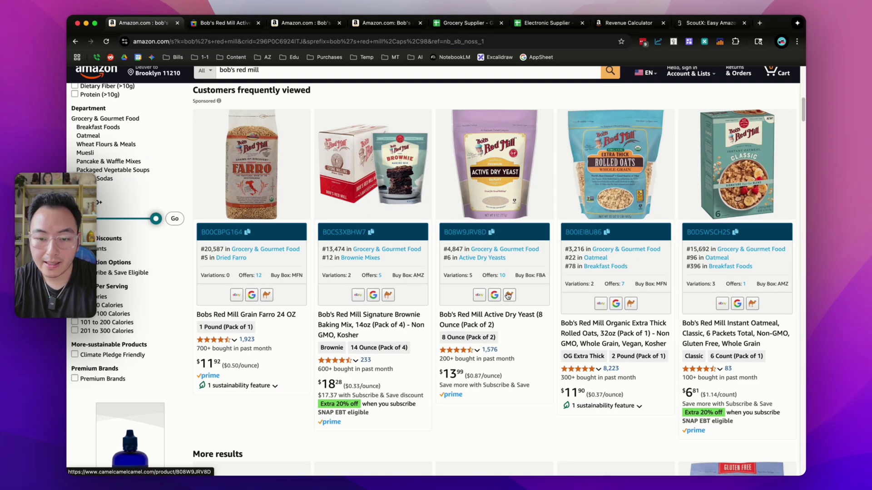
click(509, 295)
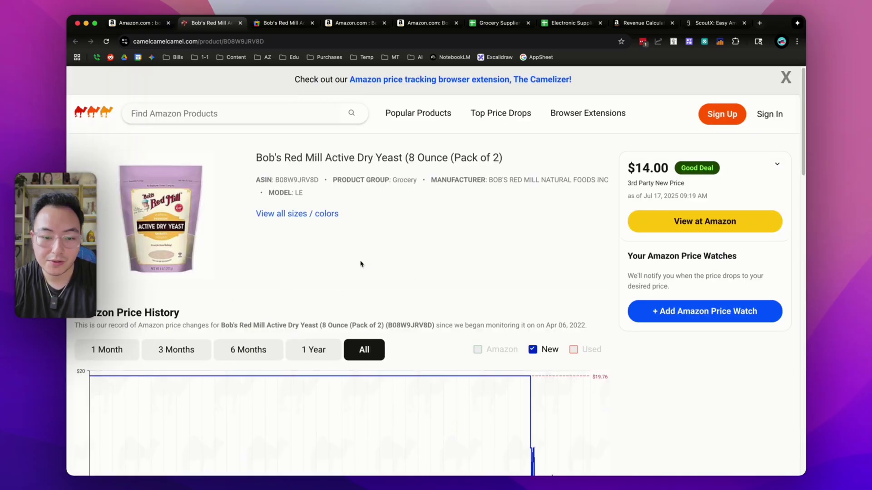
scroll(360, 264, down, 5)
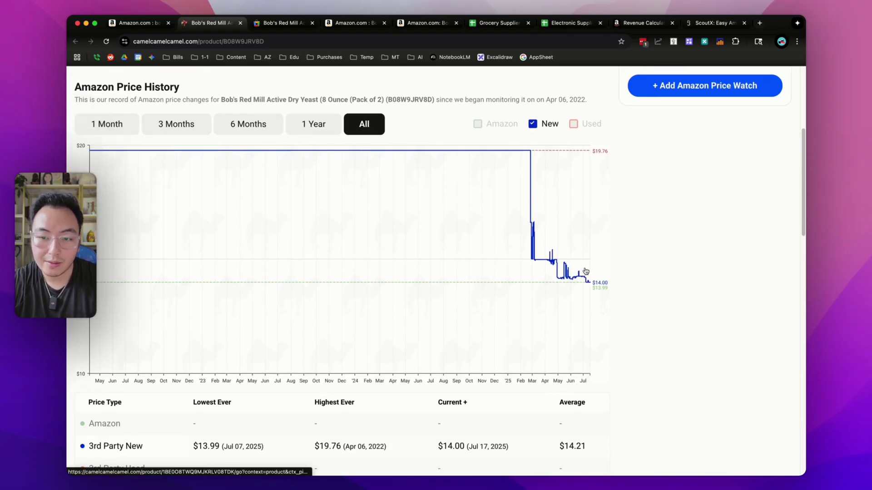
key(super+w)
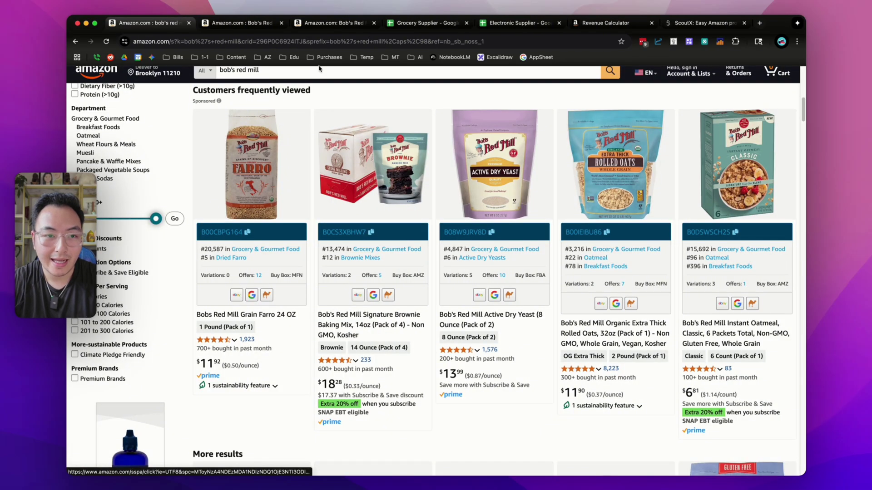
key(ctrl+Tab)
Step: Enter 5 as the yeast's Buy Cost, recalculating ROI to 157.40% MFN and 45.60% FBA
scroll(466, 172, down, 1)
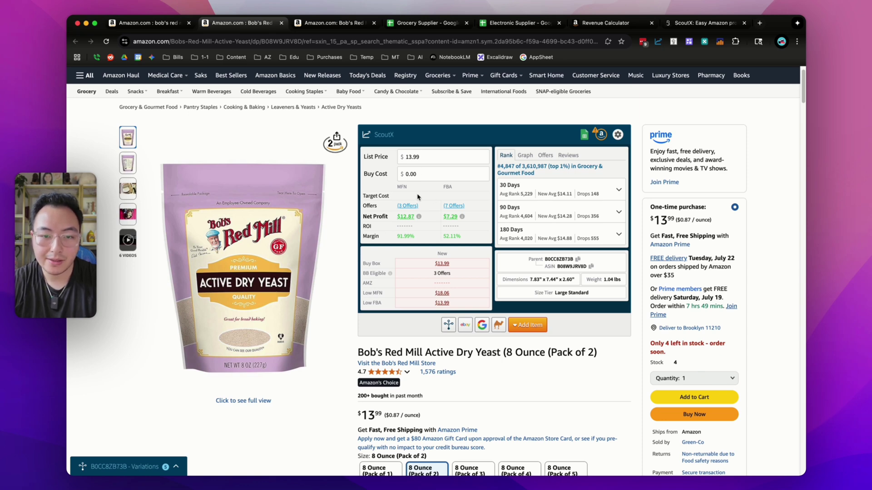
double_click(418, 158)
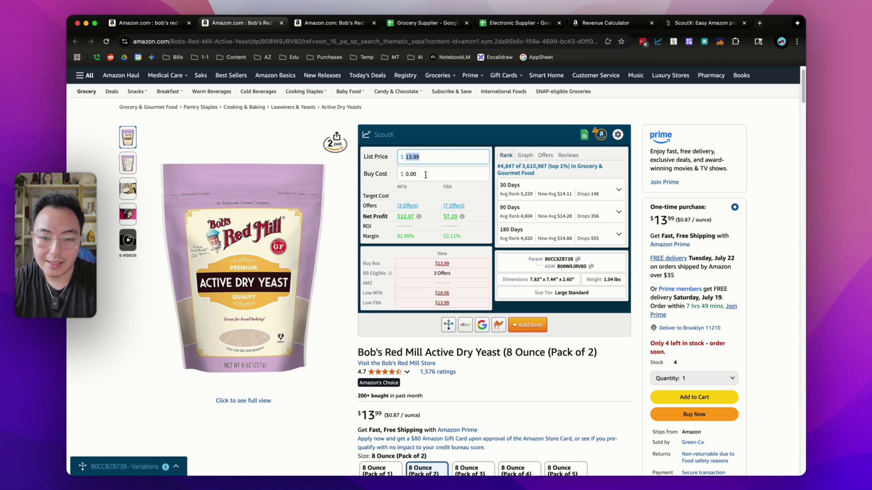
click(426, 175)
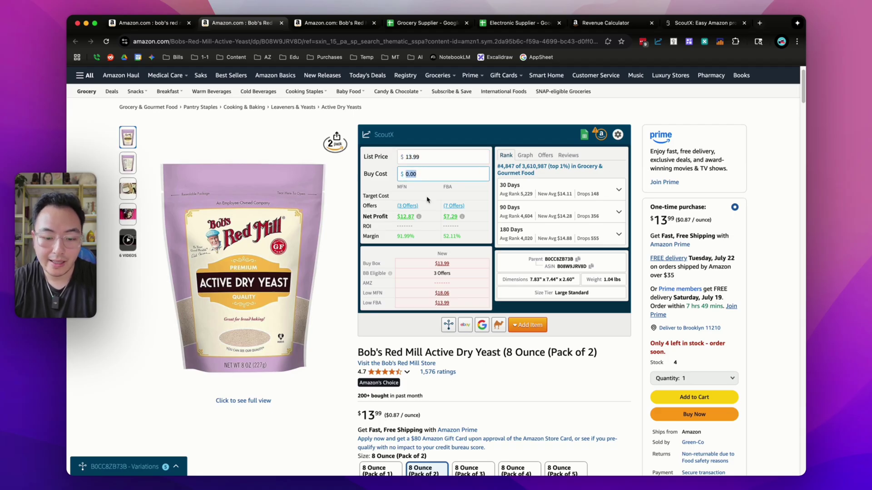
text(5)
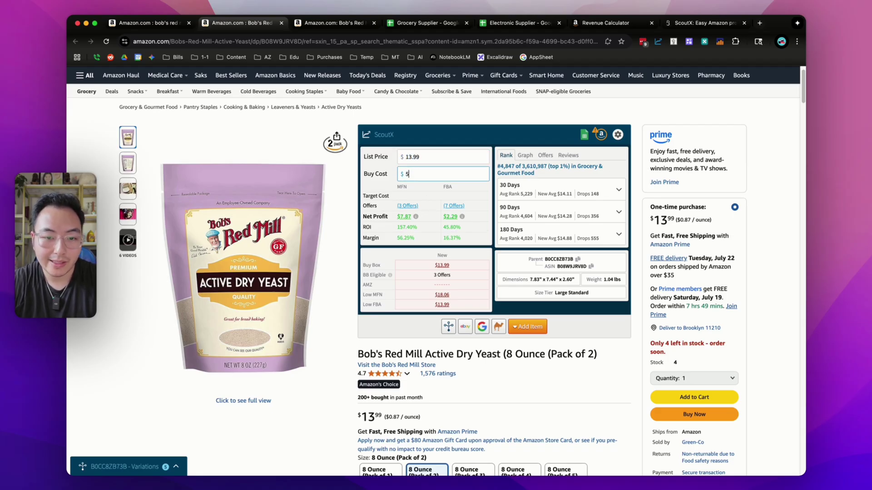
click(428, 200)
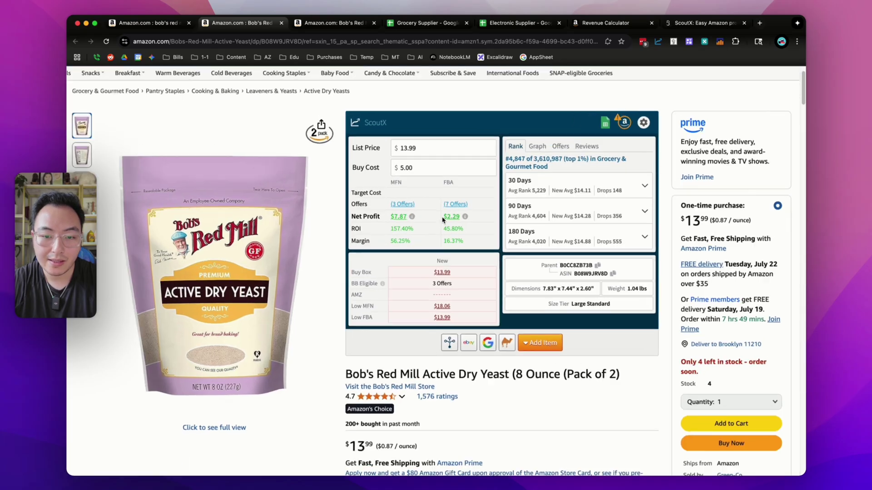
Step: Check the MFN shipping estimate and view FBA costs: 6.11 fees, 0.52 shipping, 11.70 total
scroll(443, 220, up, 5)
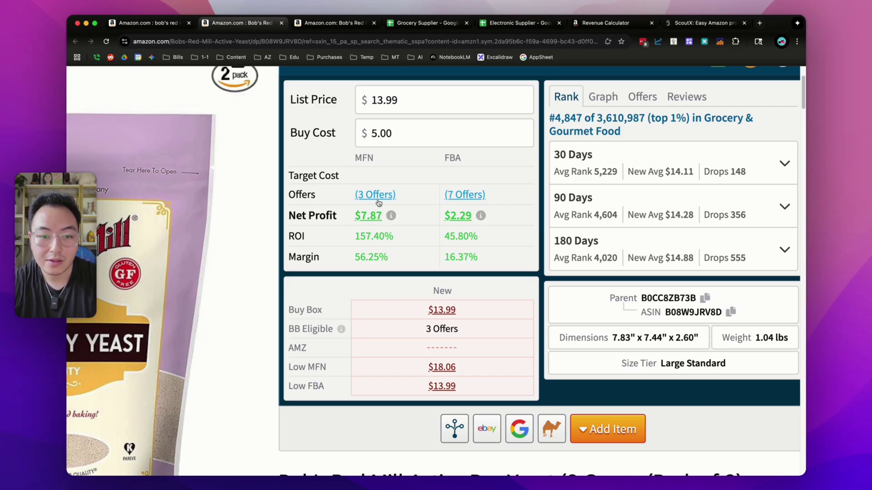
scroll(379, 203, down, 5)
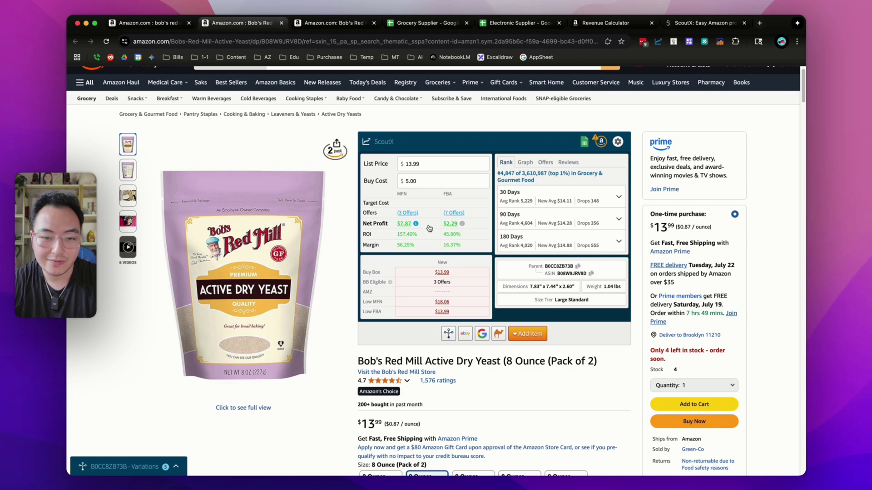
scroll(414, 228, up, 5)
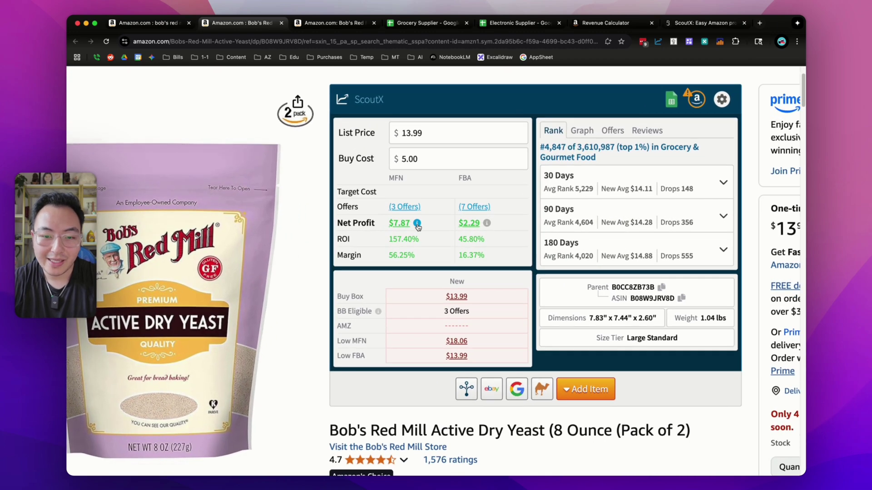
mouse_move(414, 227)
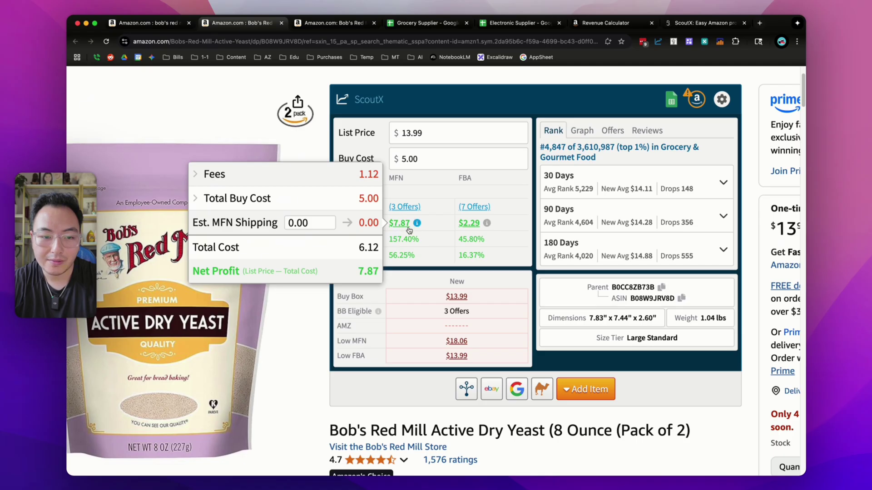
click(311, 221)
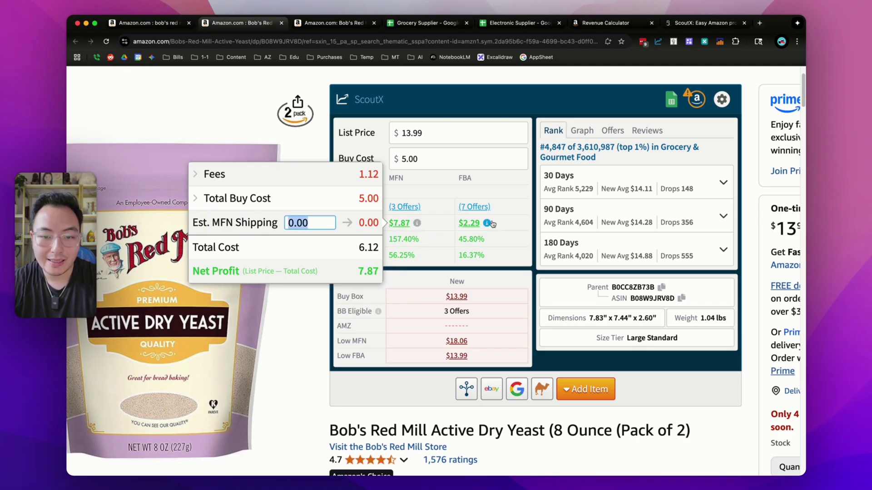
mouse_move(487, 223)
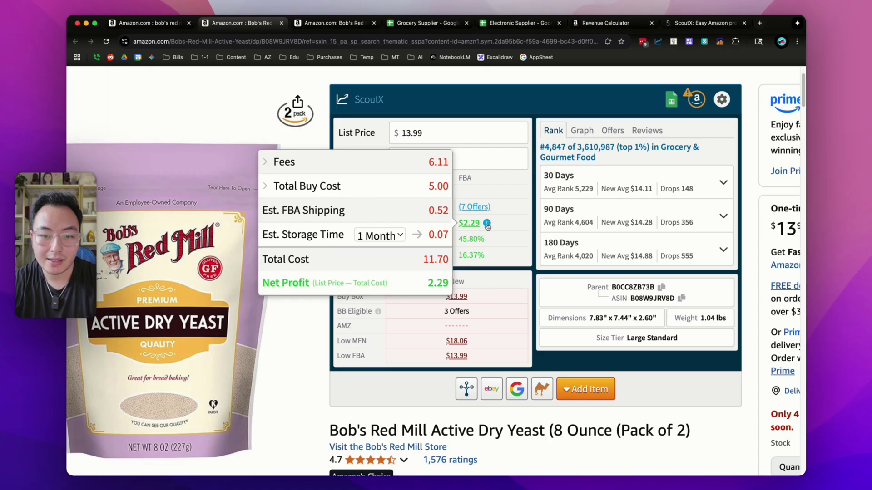
Step: Expand the Fees and Total Buy Cost breakdowns and set the Discount to 50%
click(268, 164)
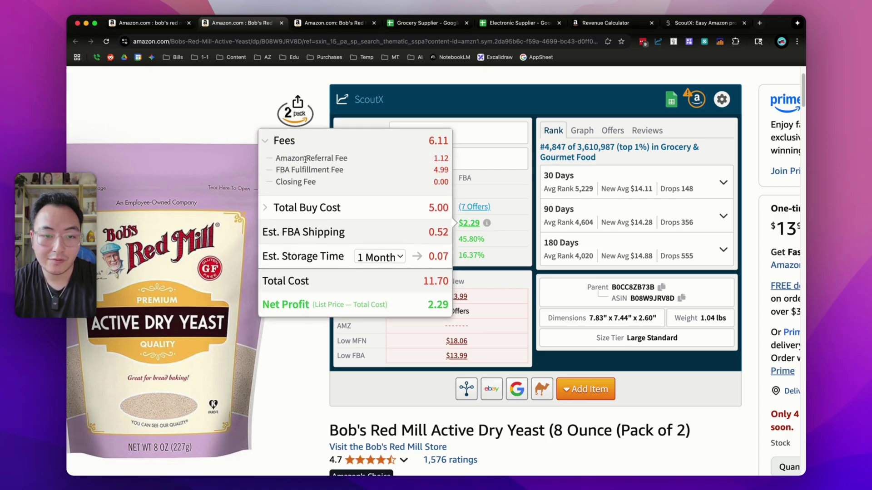
click(268, 207)
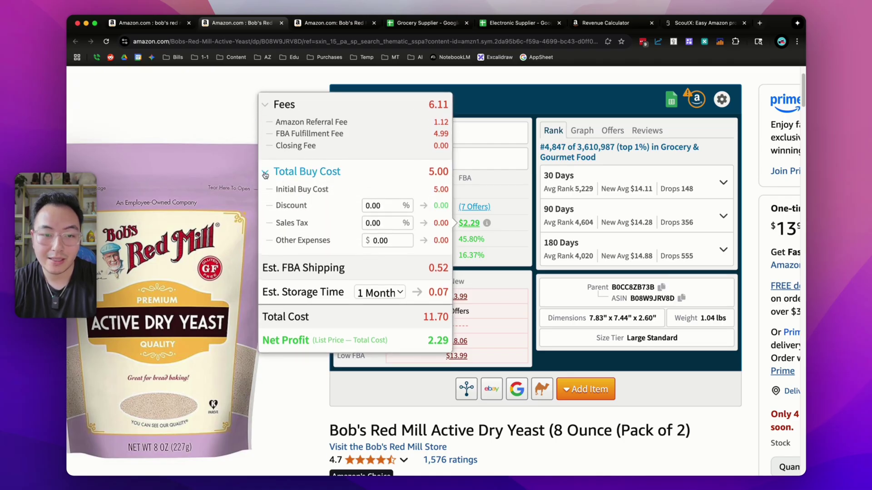
key(super+equal)
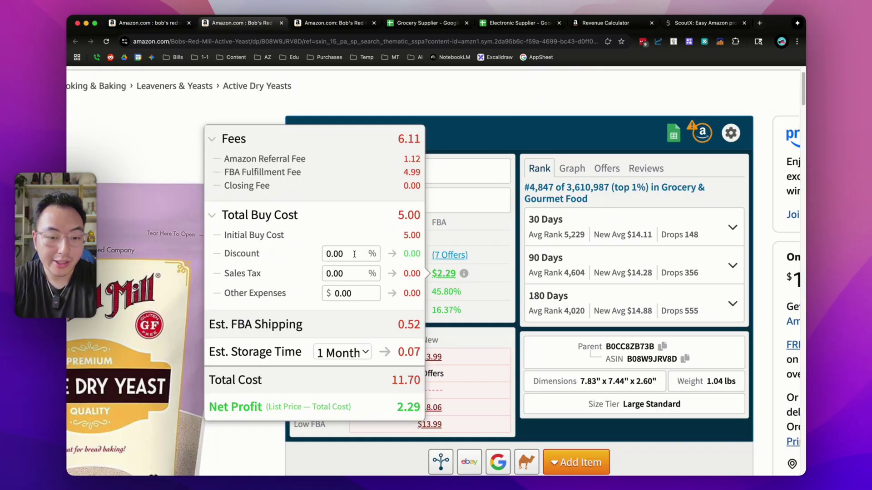
click(354, 254)
double_click(346, 254)
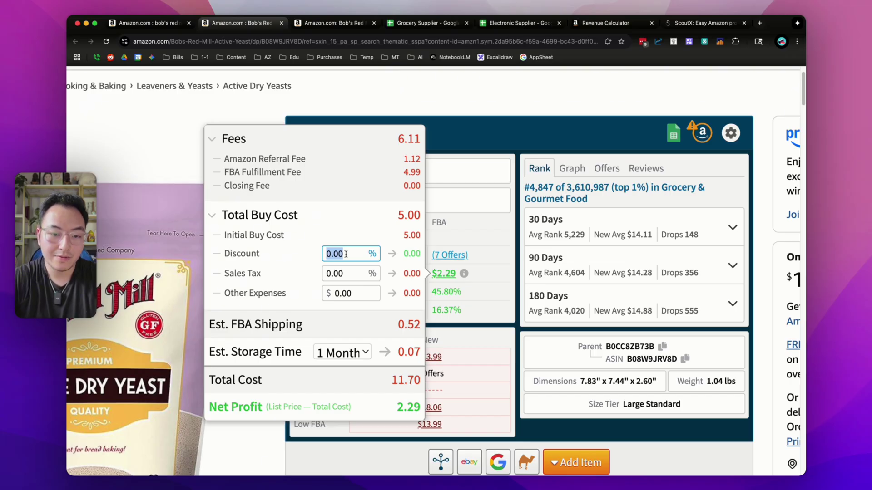
text(10)
click(411, 256)
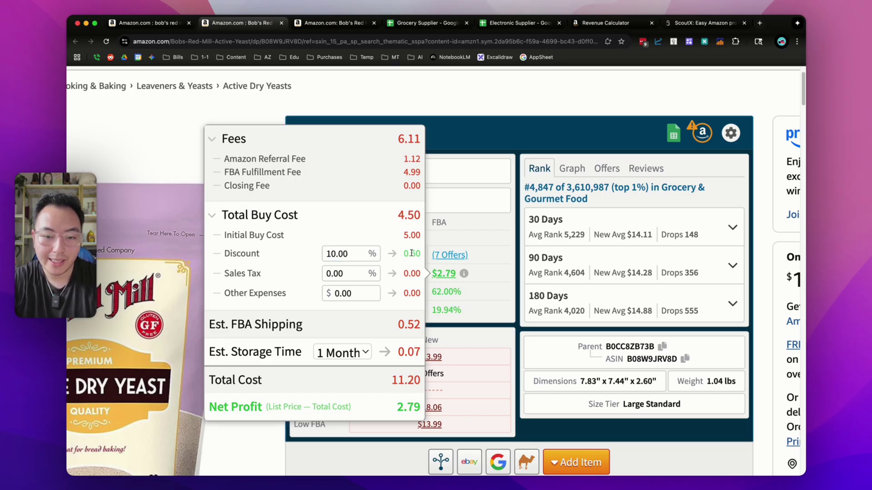
double_click(346, 253)
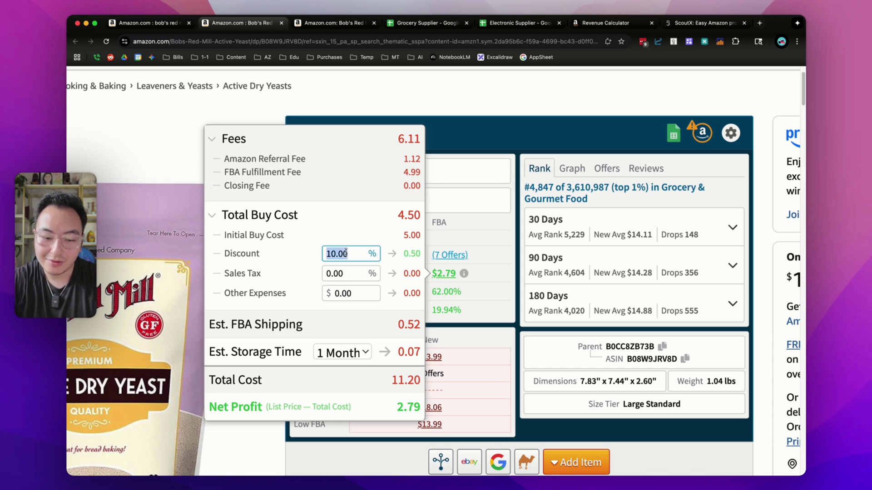
text(50)
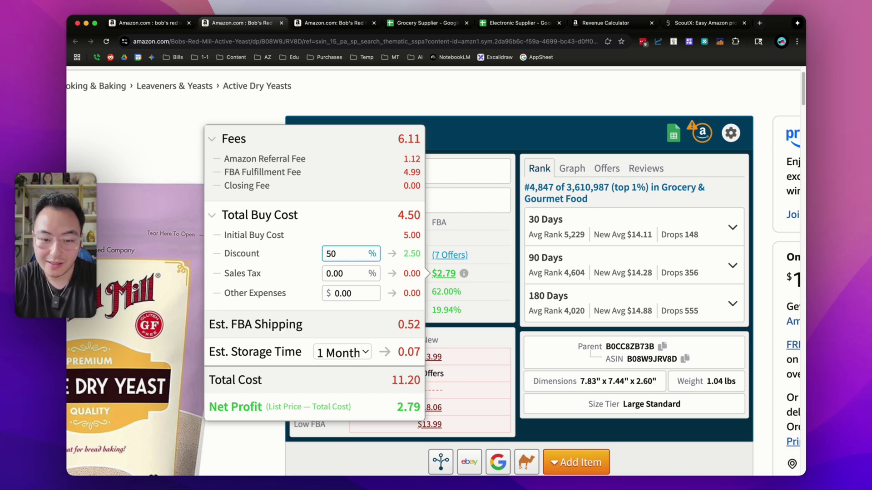
click(400, 241)
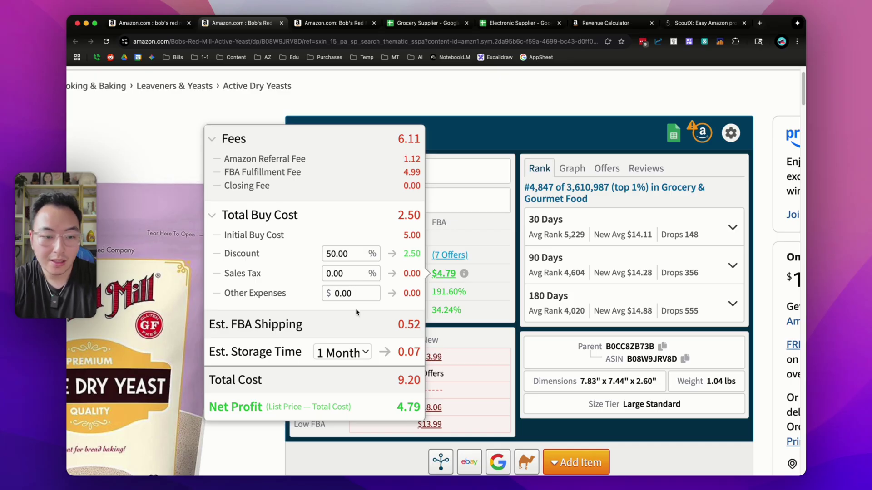
Step: Set Other Expenses to $1.00, bringing total cost to 10.20
scroll(411, 414, left, 1)
double_click(372, 294)
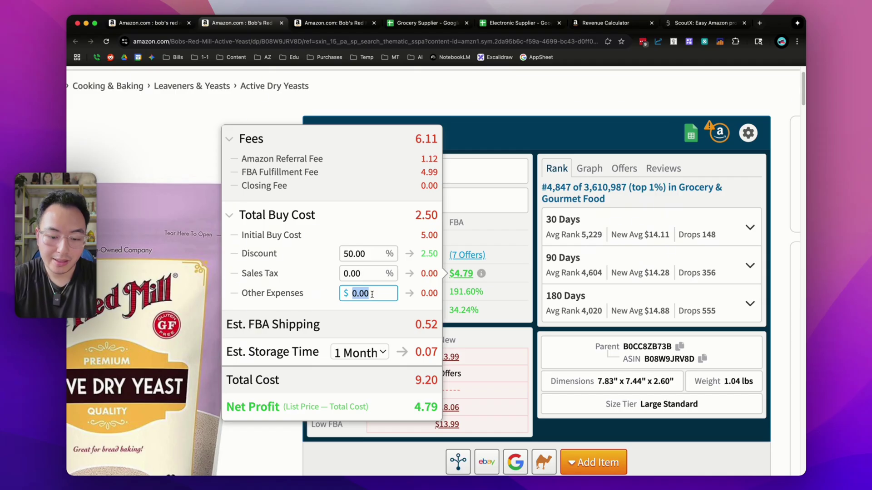
text(1)
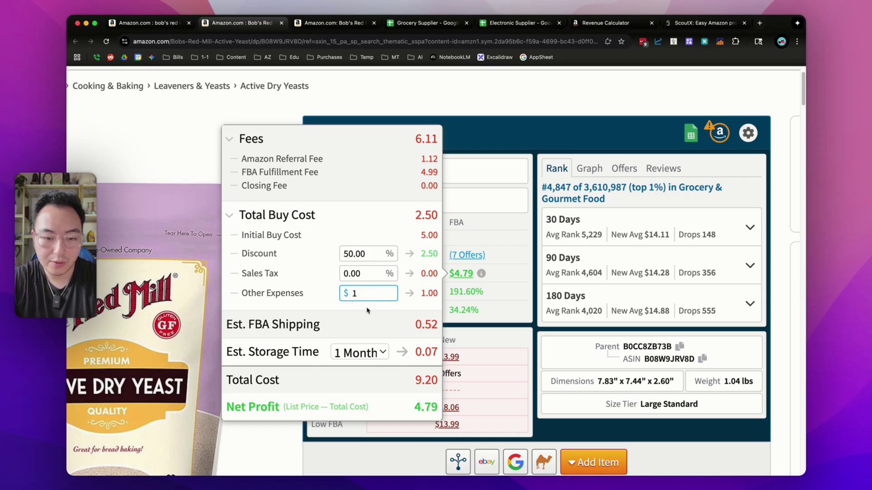
key(Return)
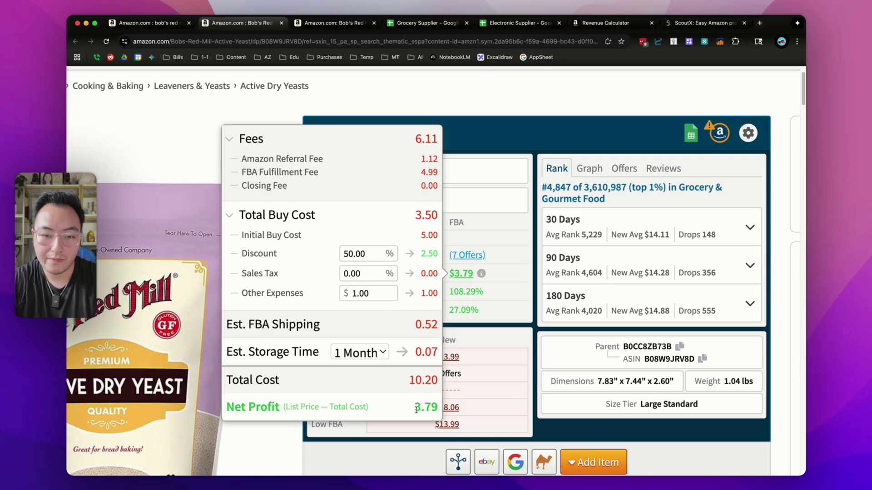
key(super+0)
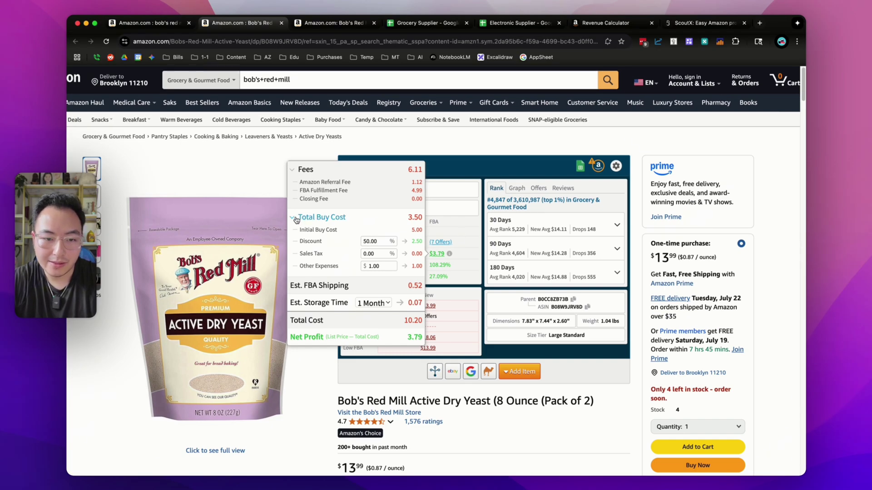
Step: Collapse the Fees and Total Buy Cost breakdowns and review the 7 FBA and 3 MFN offer sellers
click(292, 217)
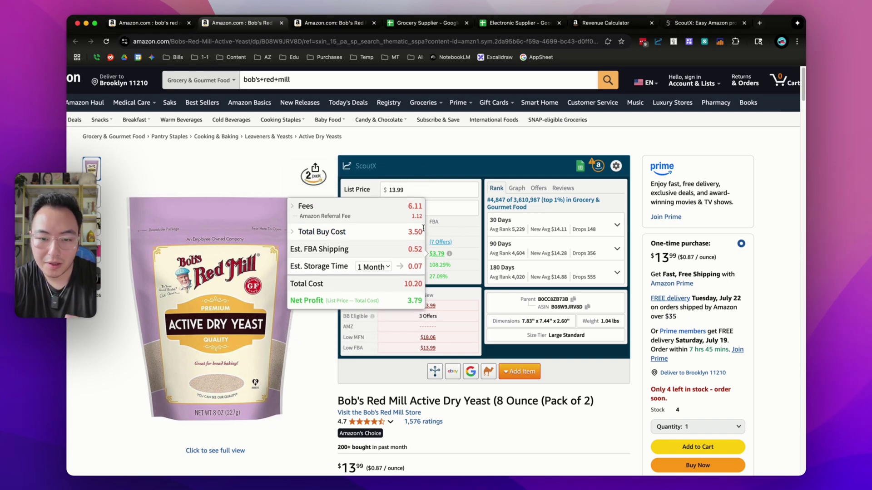
click(292, 198)
scroll(459, 237, up, 5)
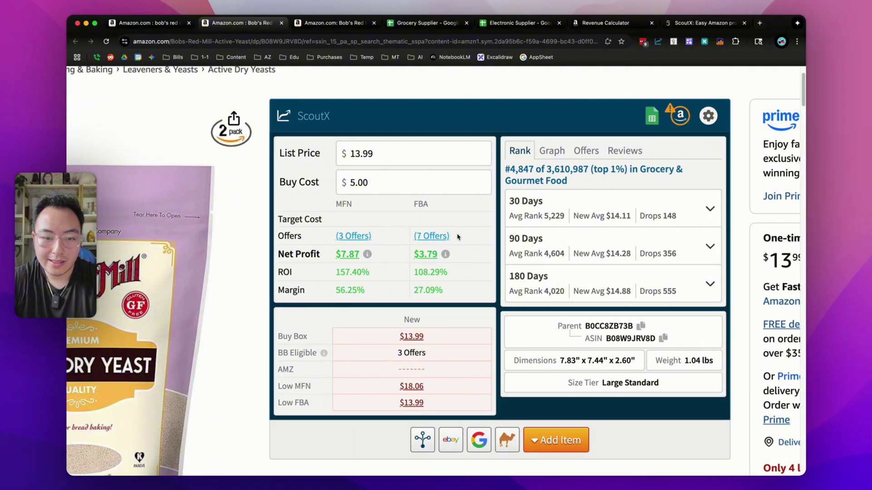
click(426, 240)
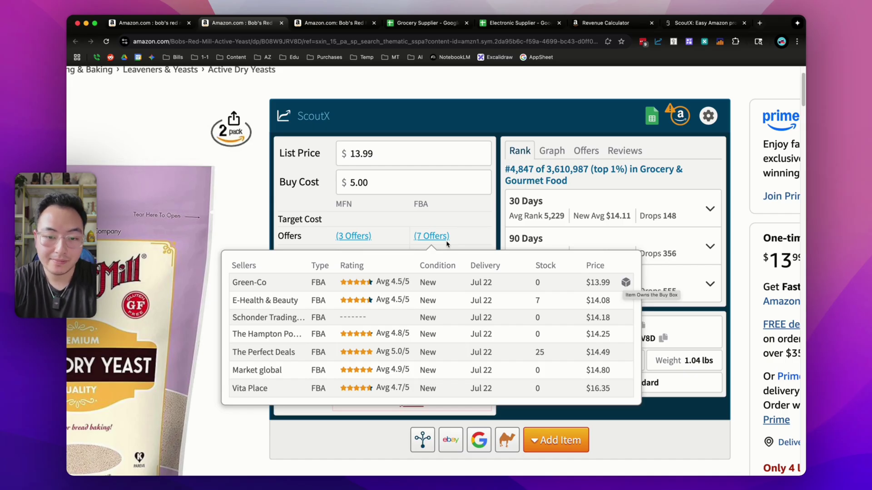
mouse_move(353, 239)
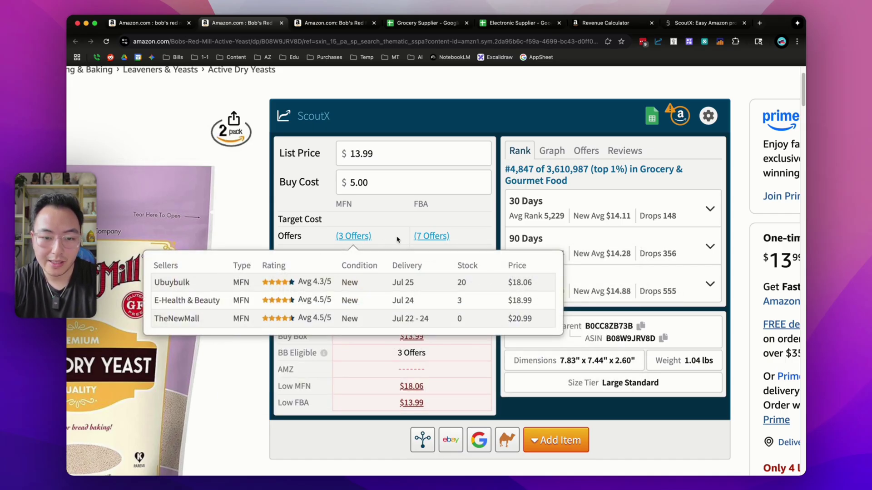
scroll(435, 239, down, 5)
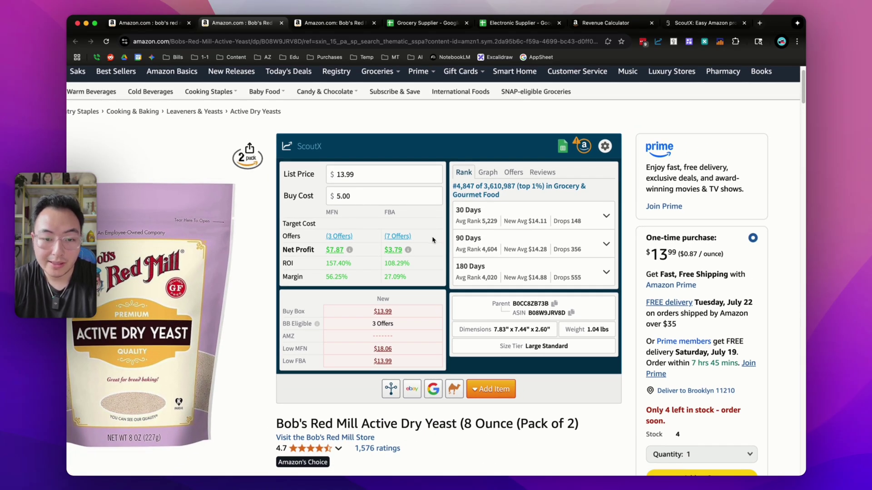
scroll(373, 350, up, 1)
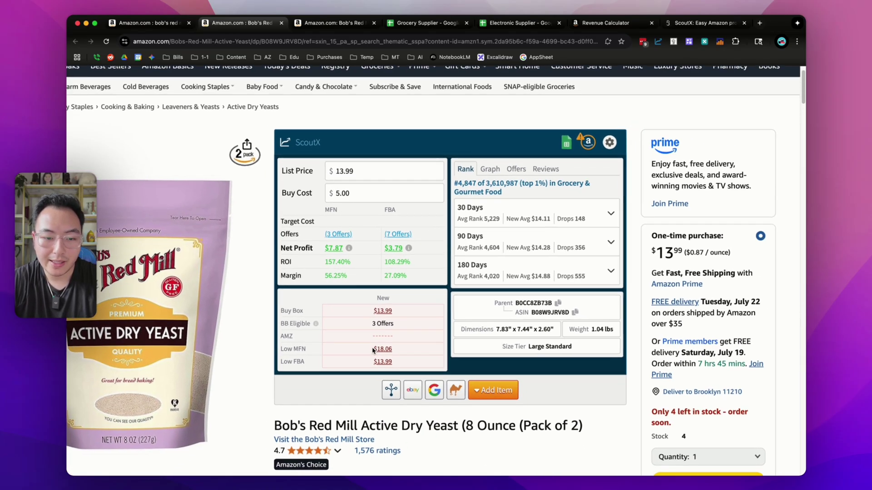
scroll(373, 350, up, 3)
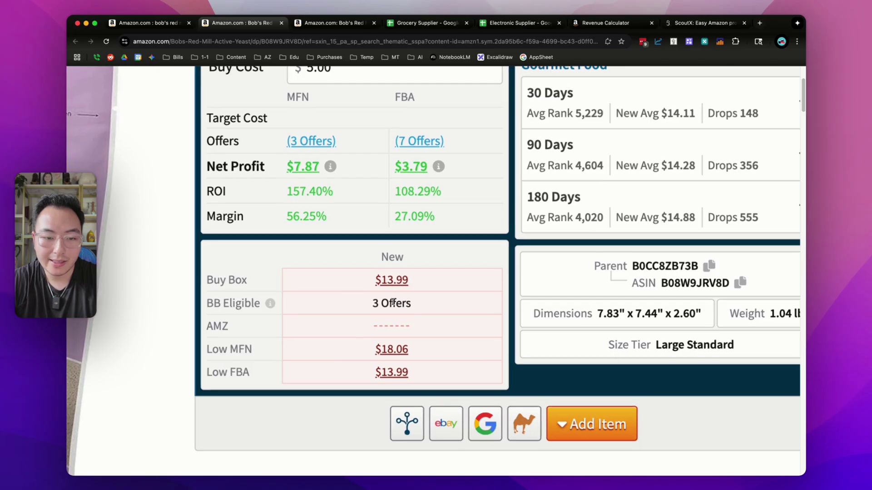
drag(378, 304, 418, 303)
click(409, 303)
click(430, 305)
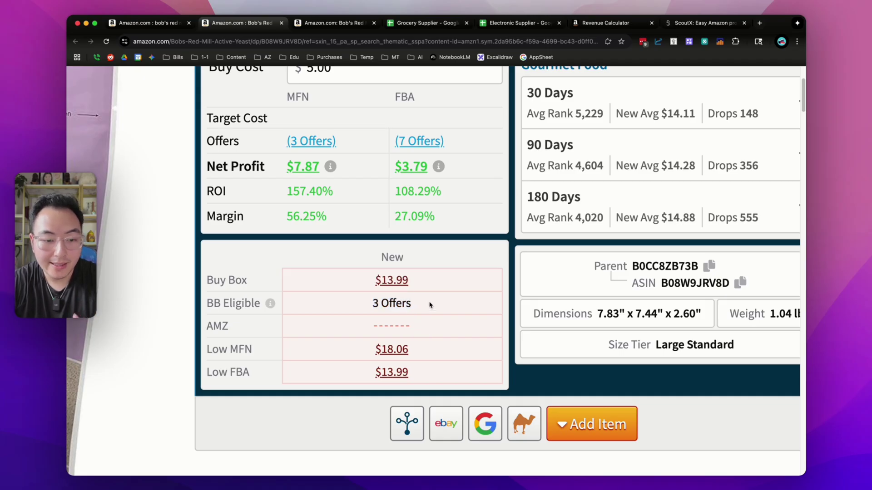
scroll(430, 305, down, 5)
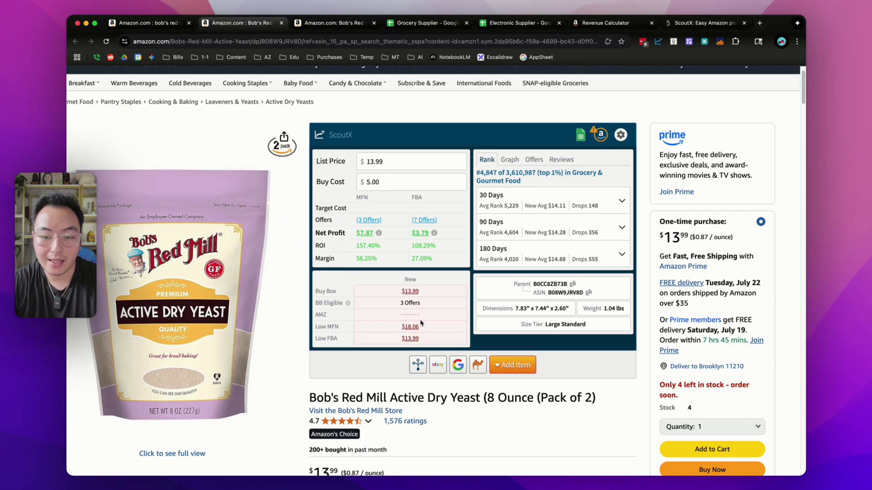
key(super+minus)
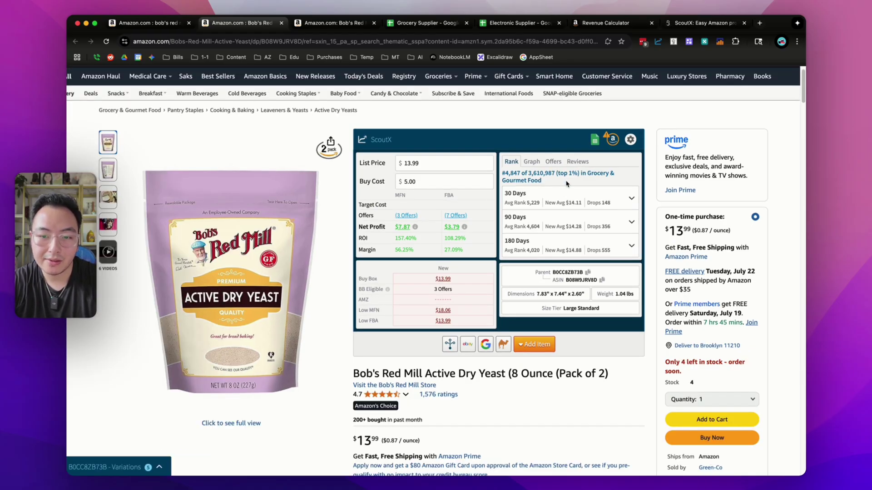
scroll(566, 184, up, 5)
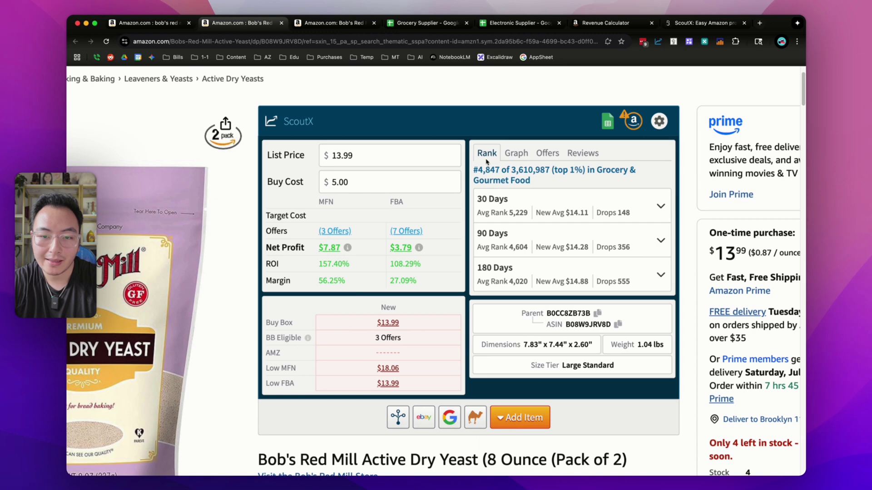
drag(473, 171, 554, 182)
click(559, 183)
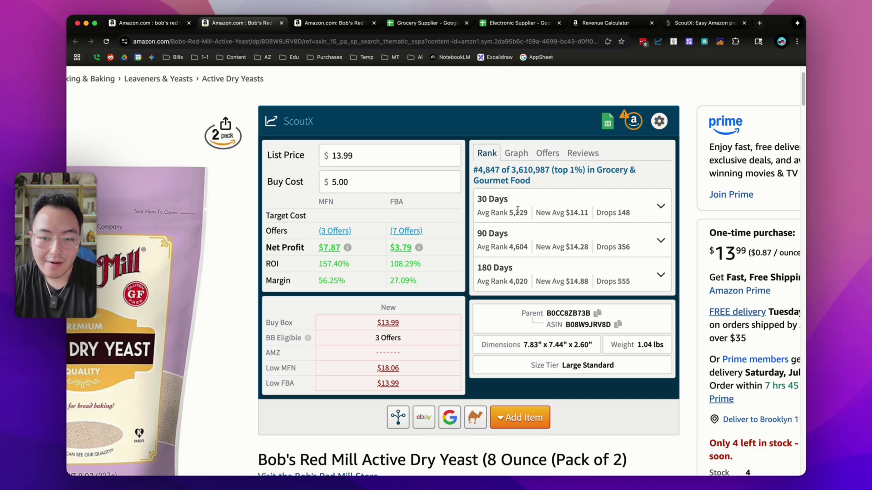
mouse_move(545, 213)
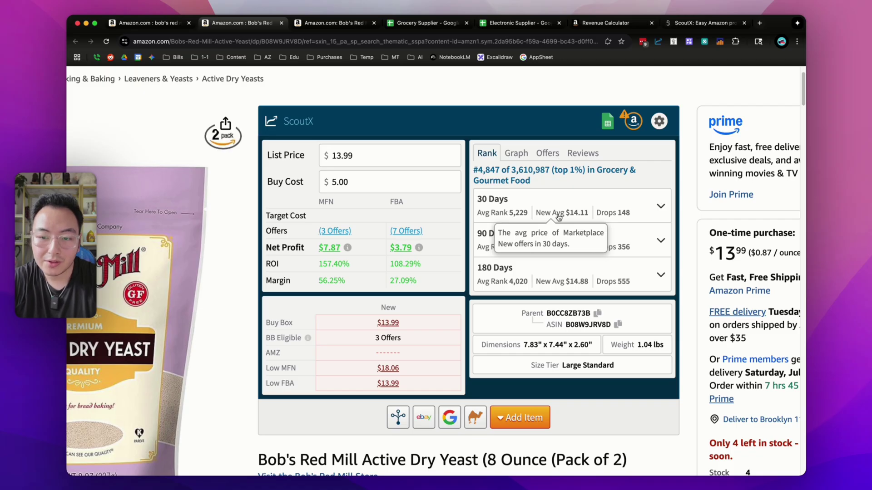
mouse_move(613, 216)
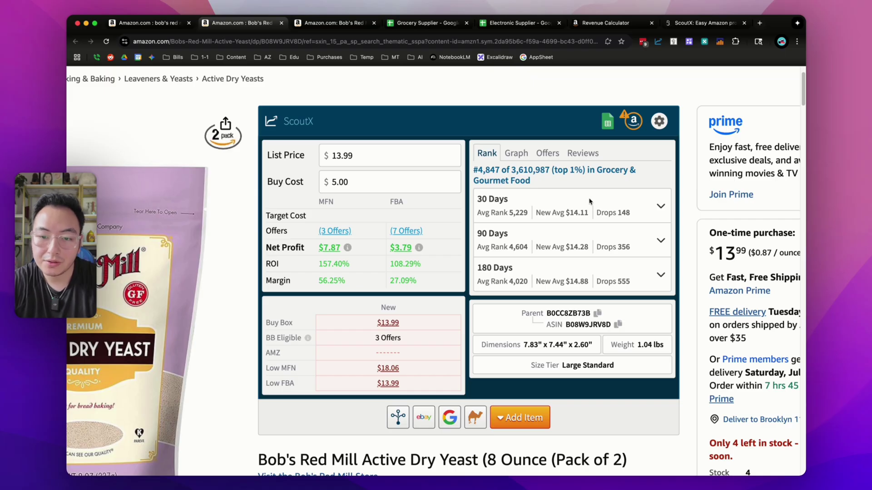
scroll(590, 202, right, 1)
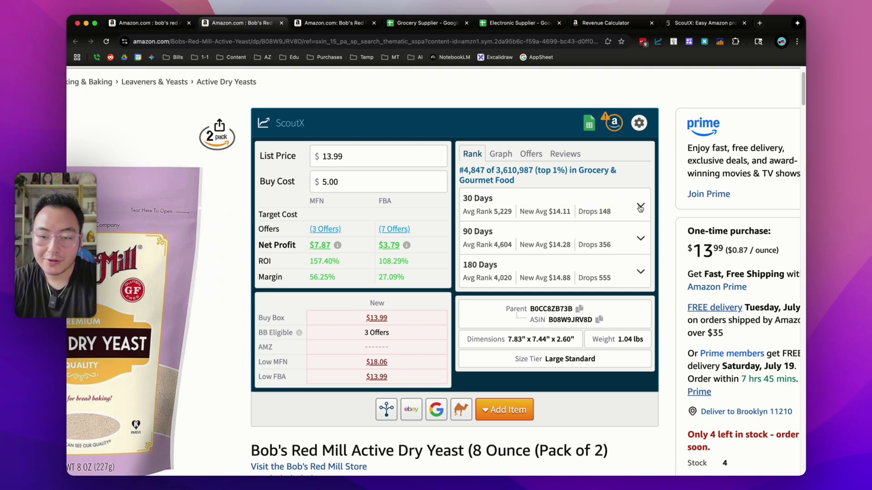
click(640, 205)
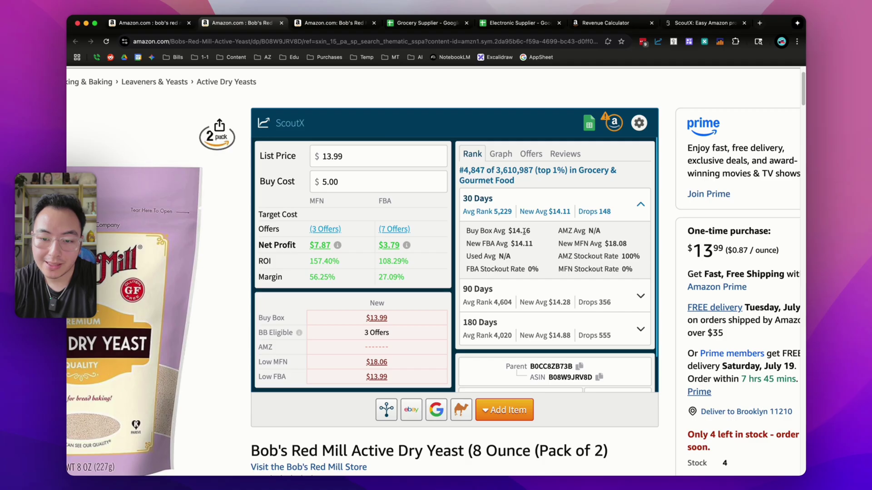
click(616, 207)
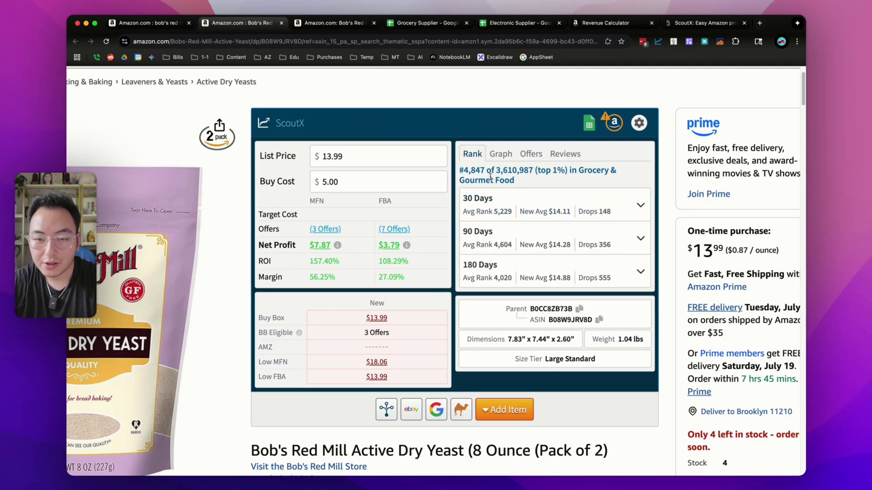
Step: Open the Graph tab, try 1-month, 1-year and View all ranges, then return to 3m
click(500, 155)
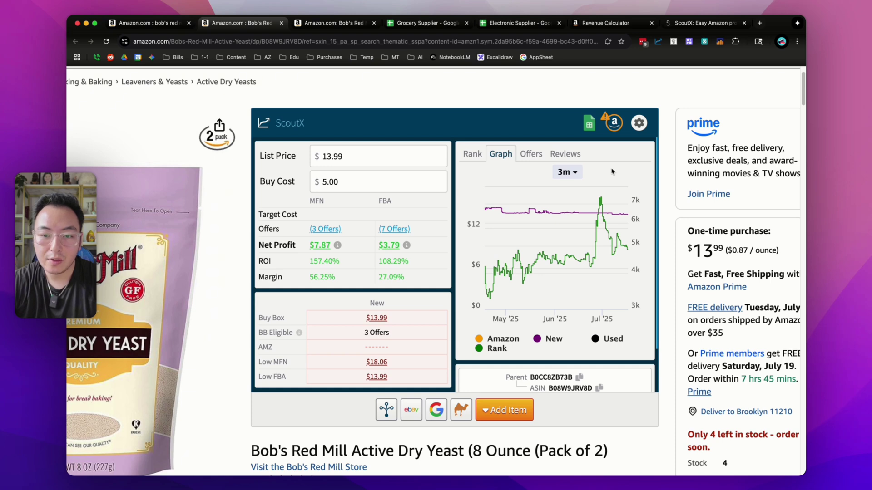
click(577, 176)
click(582, 161)
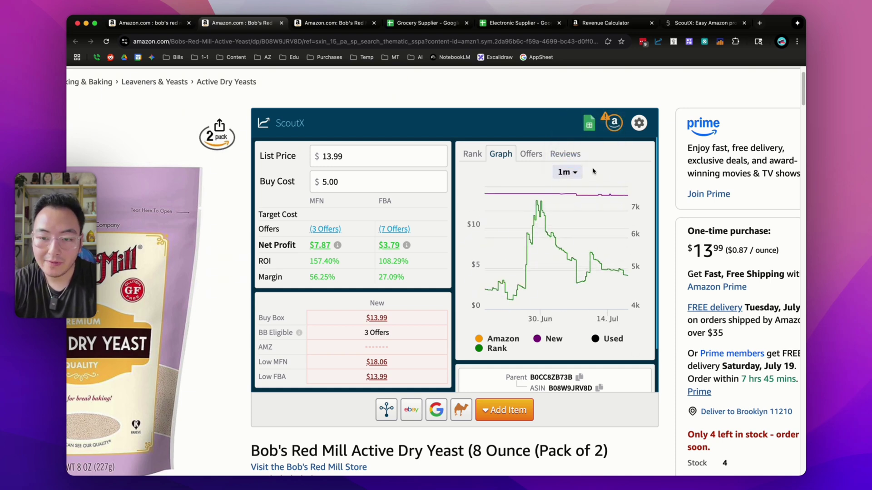
drag(561, 210, 612, 211)
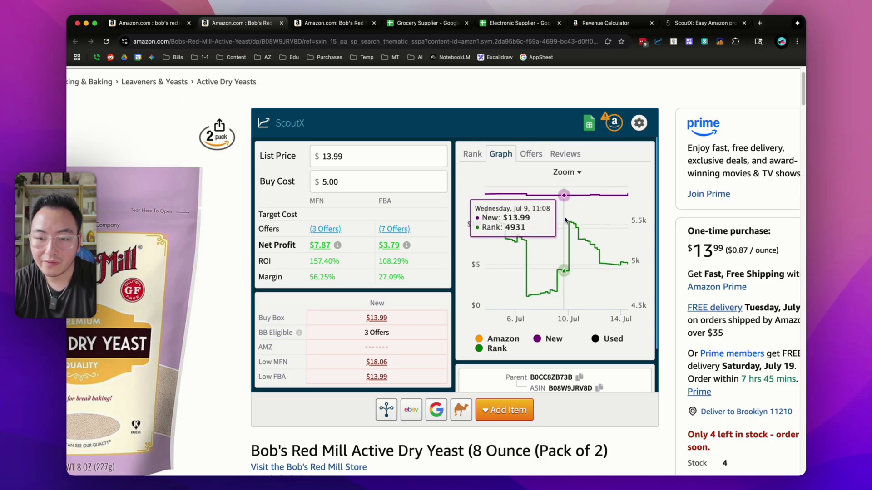
click(566, 172)
click(583, 241)
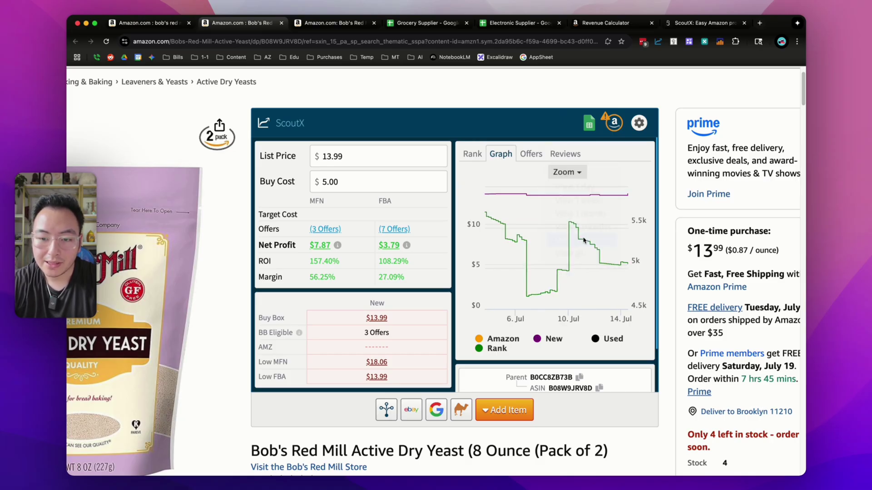
click(582, 173)
click(582, 188)
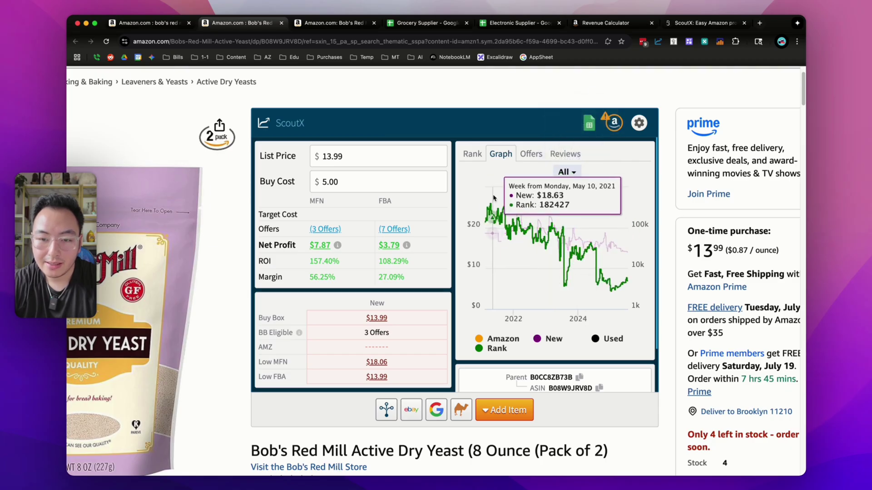
click(566, 172)
click(577, 146)
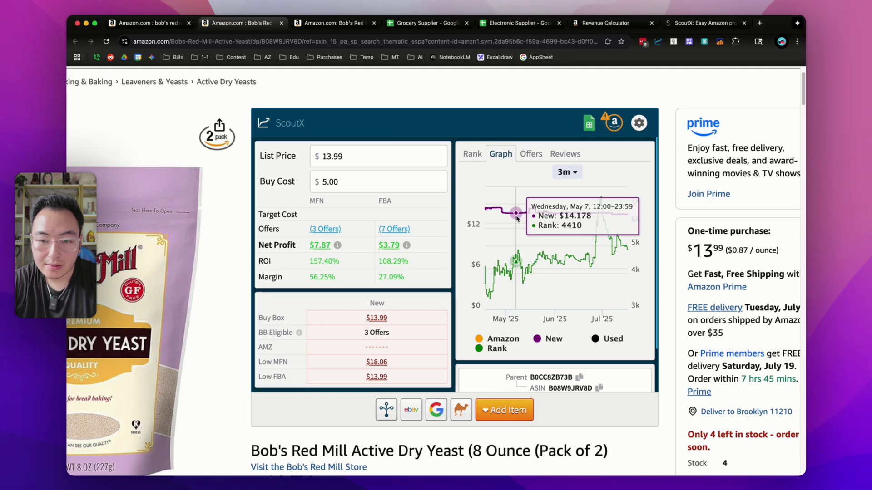
Step: Look over the Offers and Reviews tabs, then return to the Rank statistics
click(530, 154)
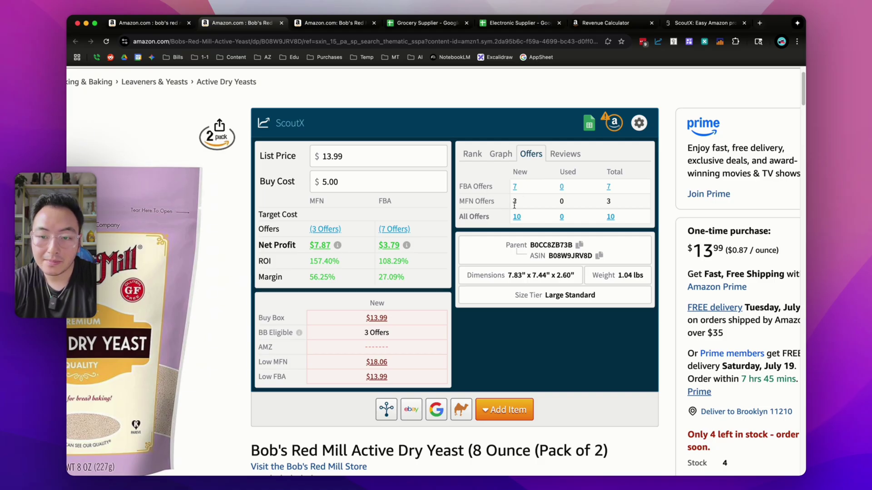
click(562, 155)
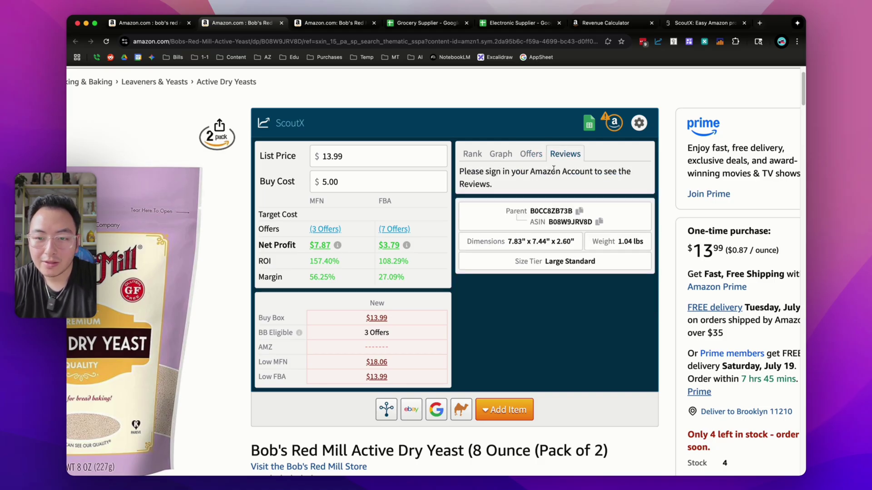
double_click(539, 171)
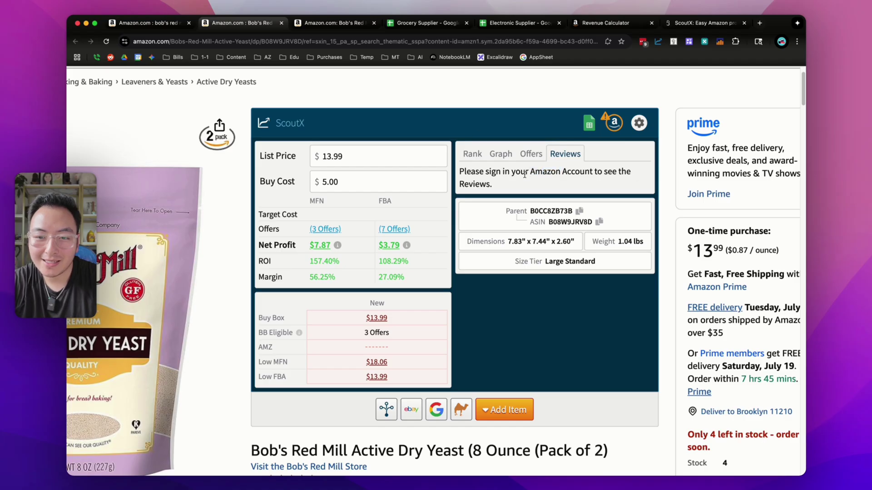
triple_click(524, 174)
click(535, 190)
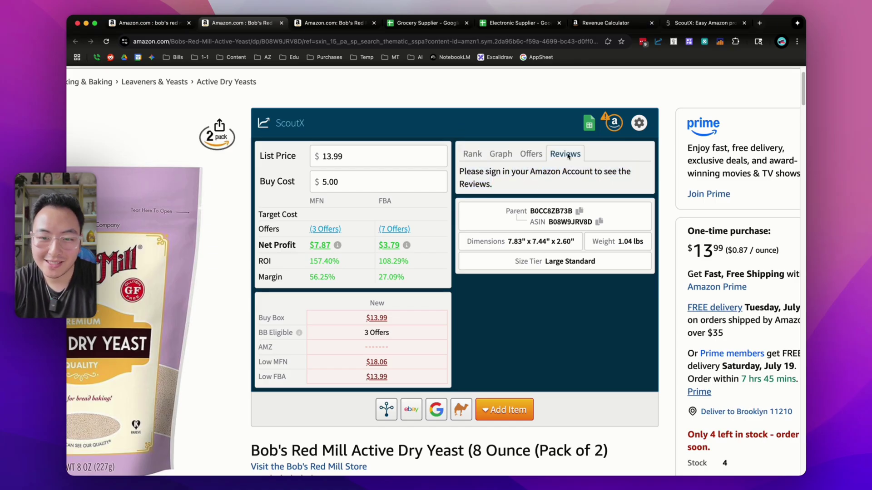
click(471, 156)
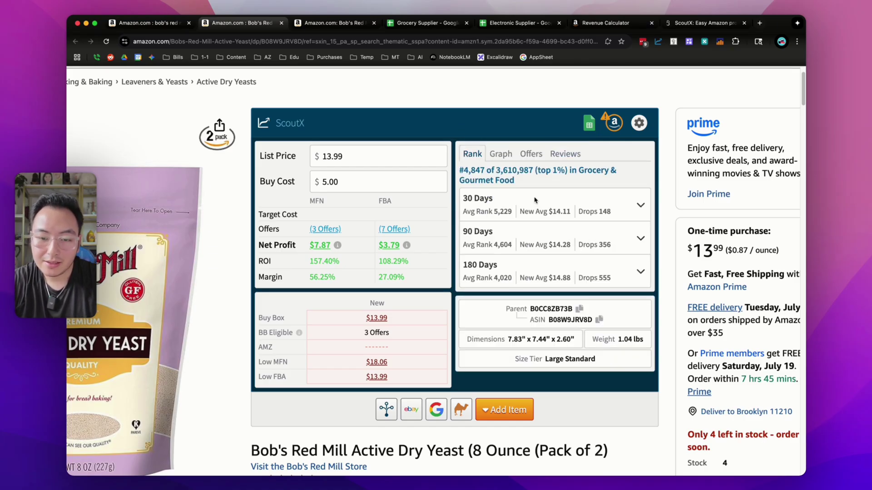
Step: Copy the parent ASIN and the product ASIN B08W9JRV8D
scroll(535, 200, up, 1)
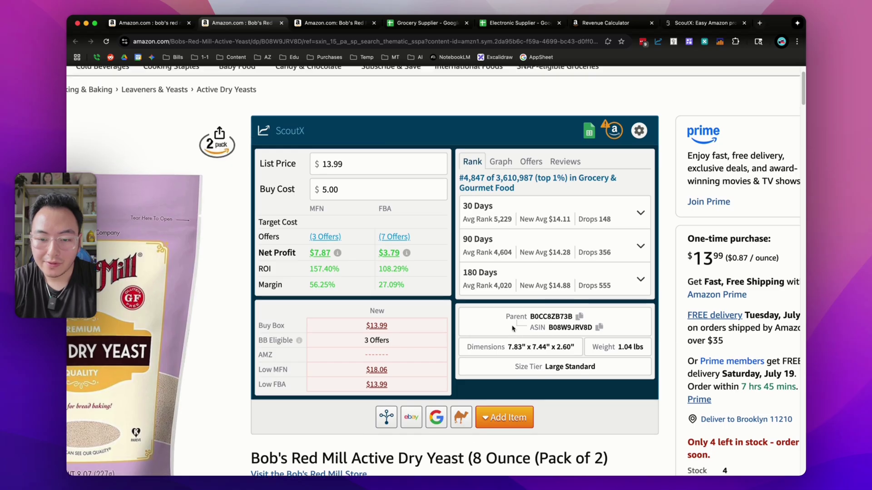
click(579, 316)
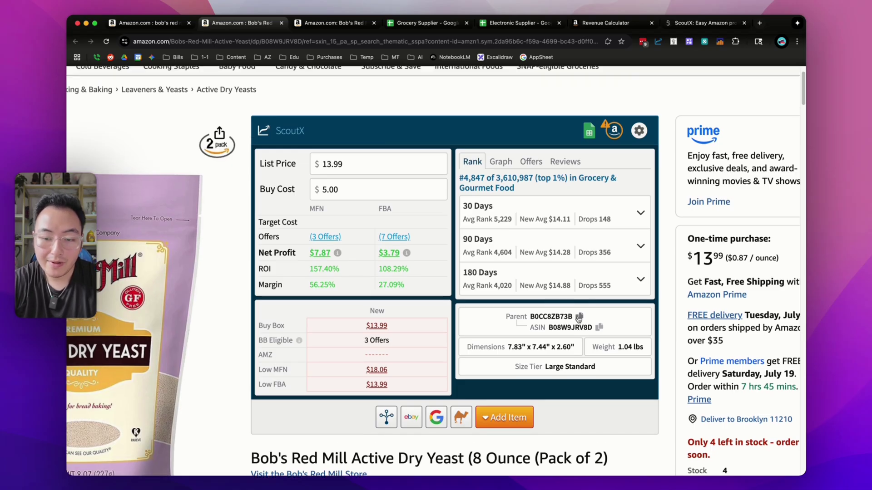
click(600, 328)
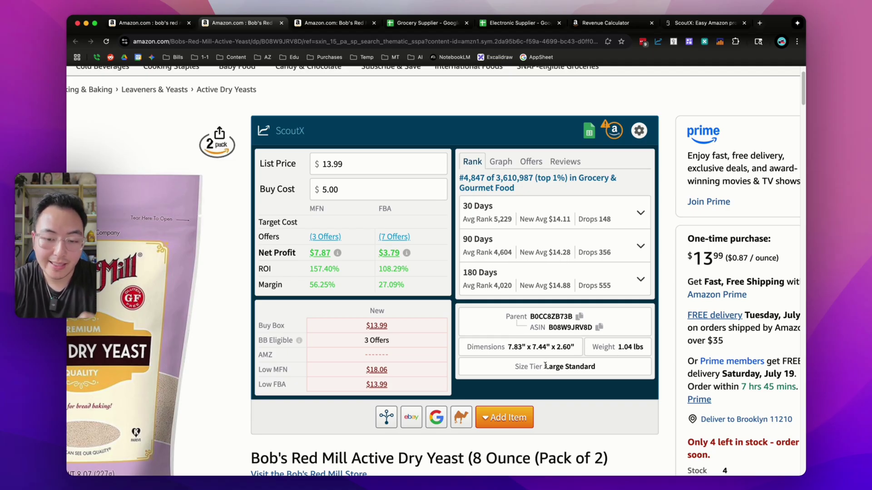
scroll(545, 366, down, 5)
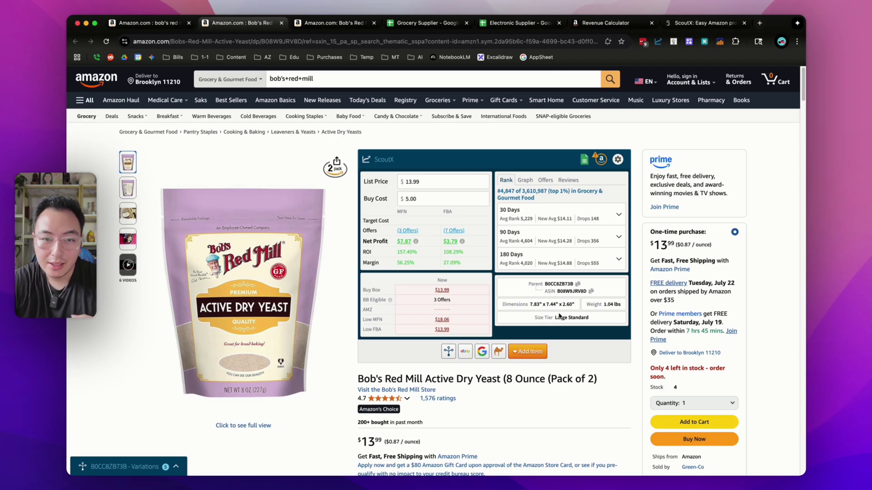
Step: Copy ASIN B00IEIBU86 from the rolled oats page address
click(590, 25)
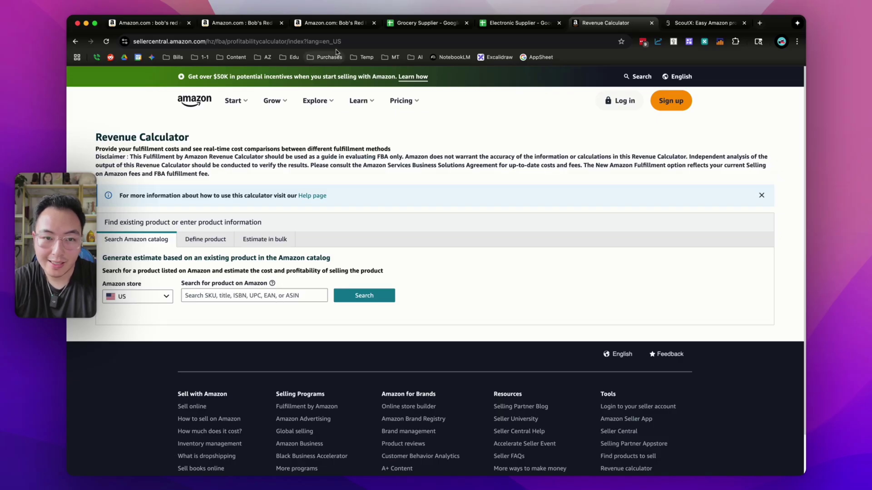
click(334, 23)
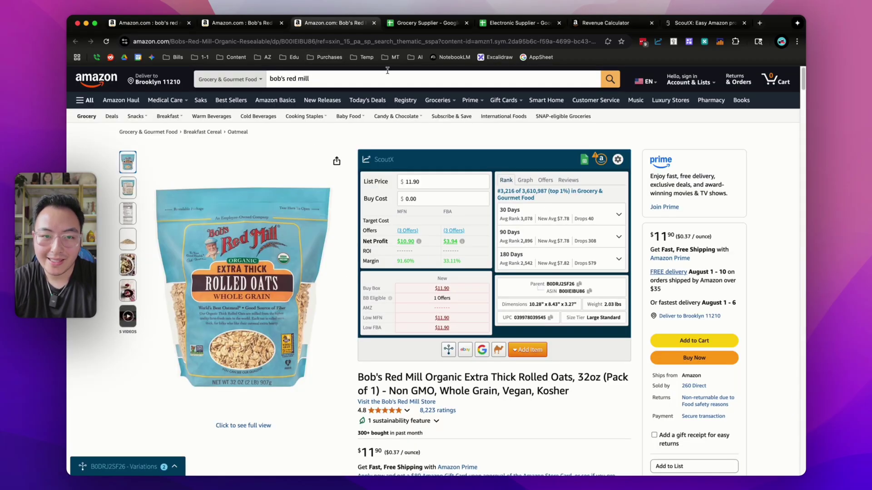
double_click(292, 41)
key(super+c)
Step: Search the Revenue Calculator for ASIN B00IEIBU86, then return to the oats product page
click(604, 23)
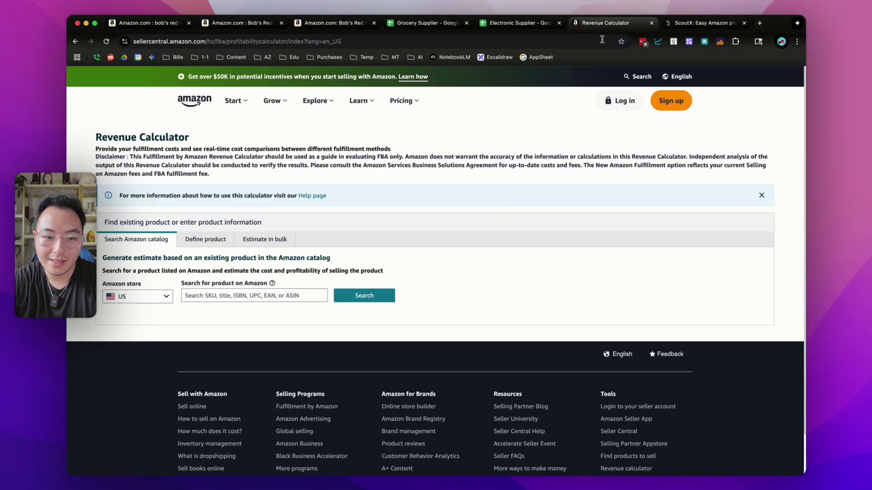
click(272, 296)
key(super+v)
click(363, 296)
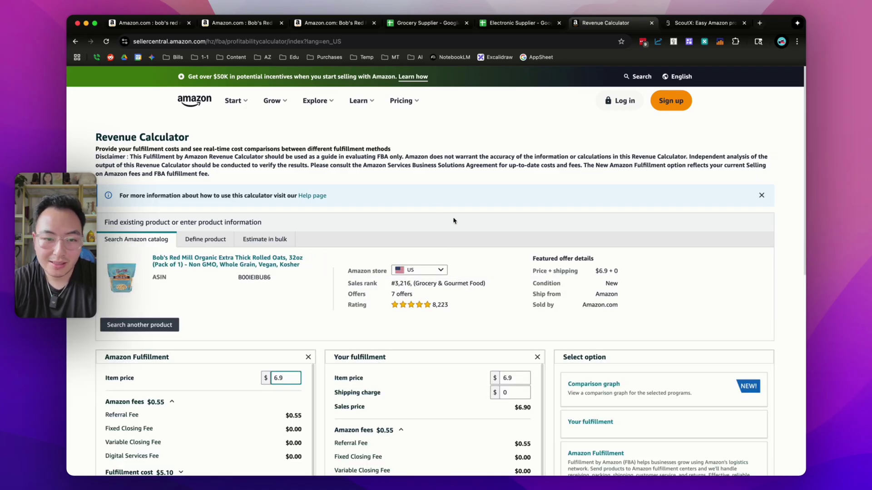
click(350, 23)
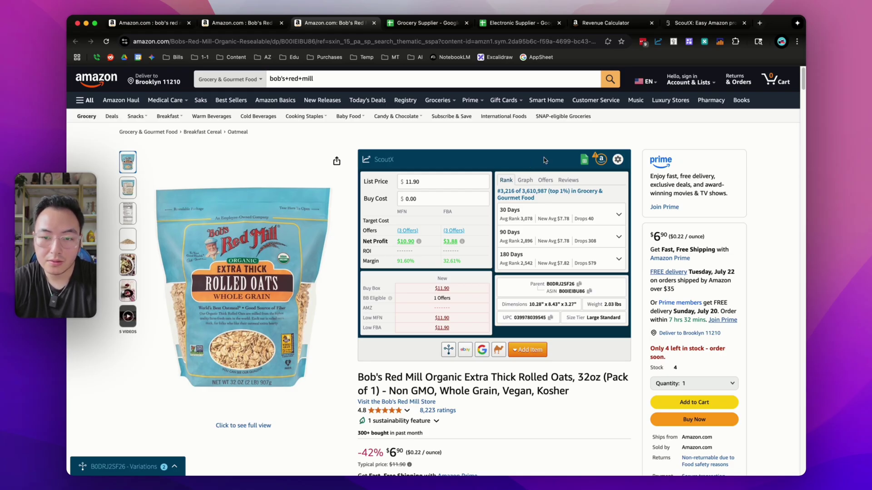
Step: Start a new linked Google spreadsheet named 'Target'
click(585, 161)
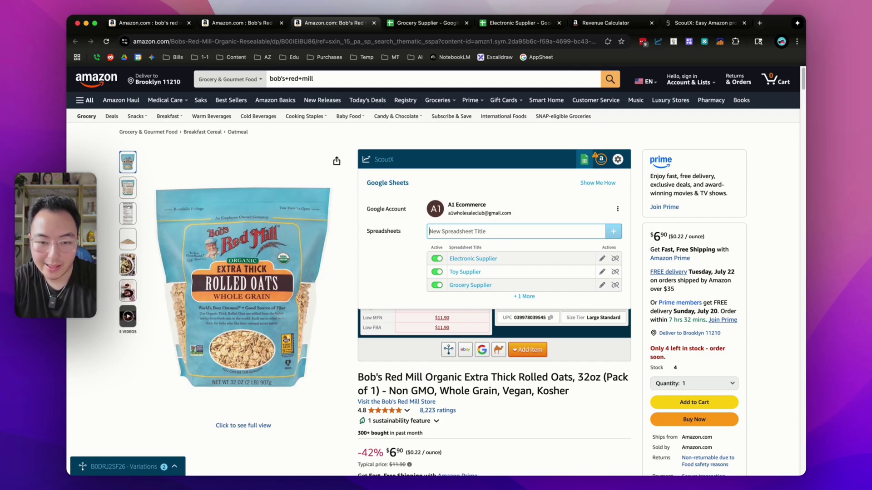
text(Target)
click(613, 231)
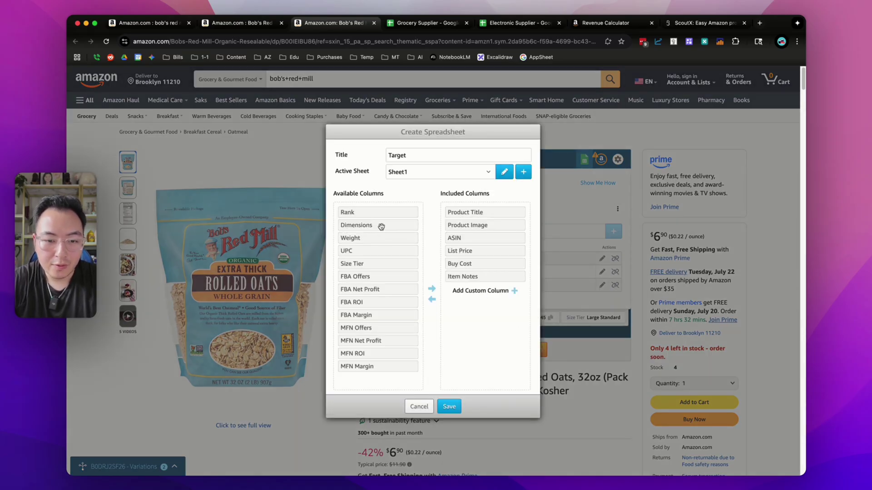
Step: Add Dimensions, FBA Net Profit, FBA Margin and Size Tier to the included columns and save
mouse_move(380, 226)
mouse_down()
mouse_move(484, 232)
mouse_move(389, 227)
mouse_up()
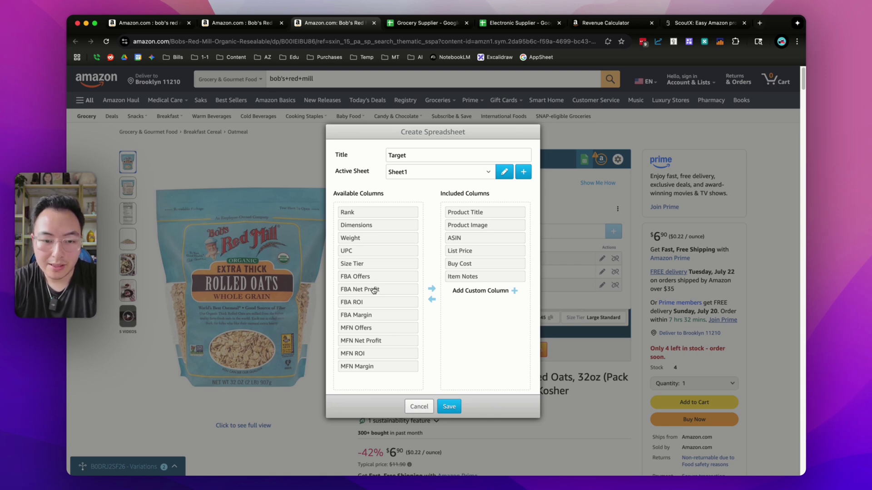
drag(374, 290, 489, 275)
drag(363, 304, 485, 284)
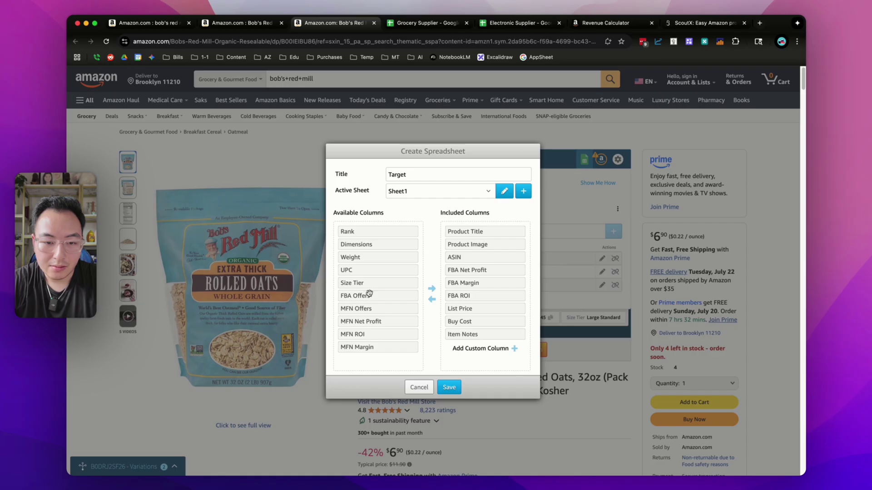
drag(365, 283, 479, 332)
click(449, 388)
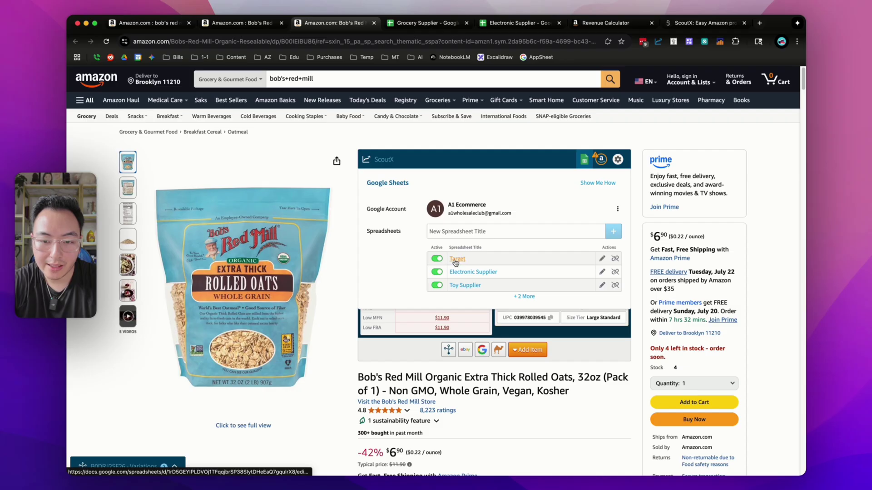
Step: Unlink the Target spreadsheet and confirm its removal
scroll(456, 262, down, 1)
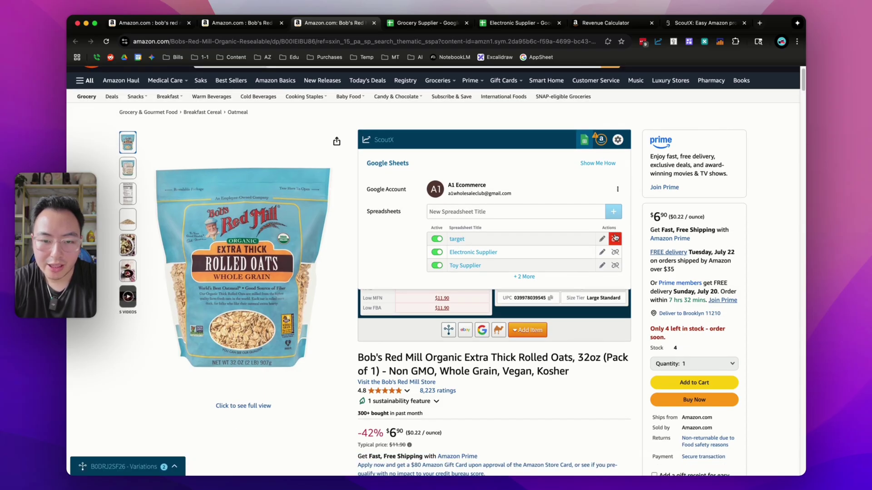
click(616, 238)
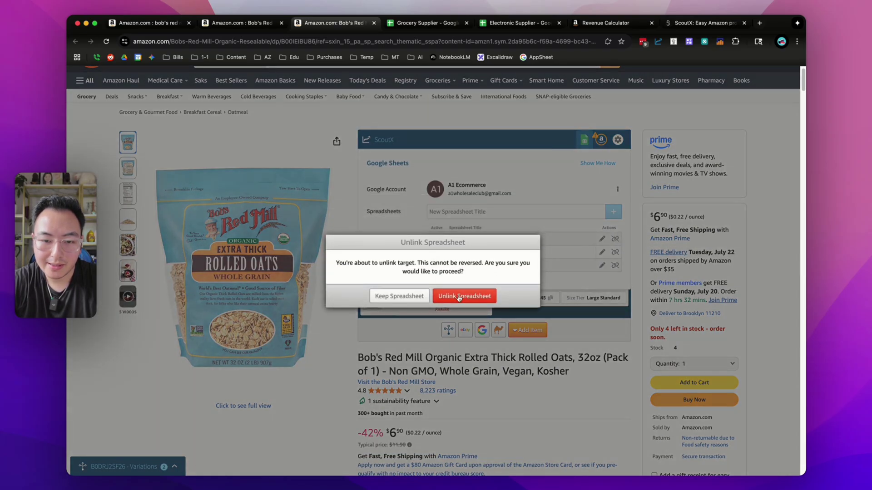
click(460, 297)
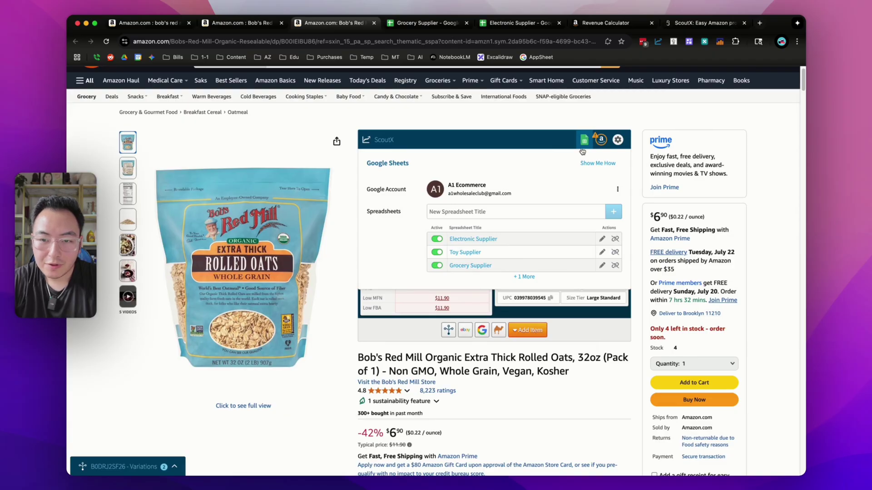
Step: Send the Rolled Oats product (ASIN B00IEIBU86) to the Grocery Supplier sheet with note 'Buy now'
click(583, 148)
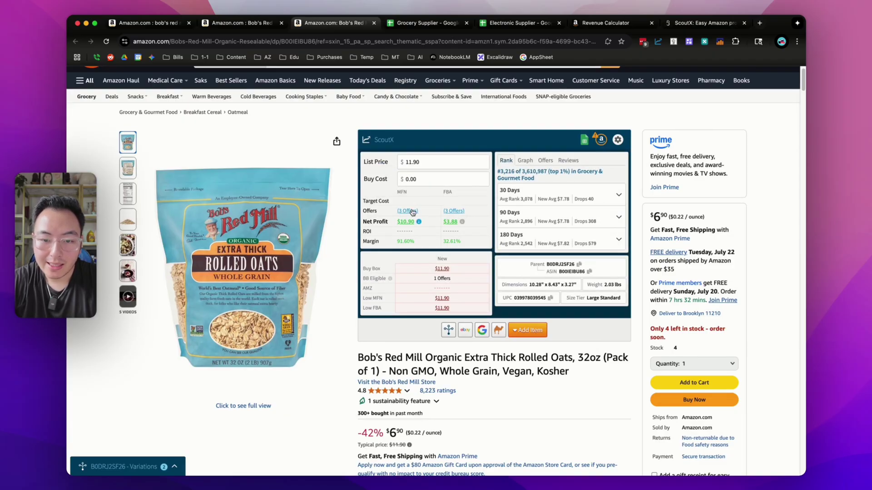
click(528, 330)
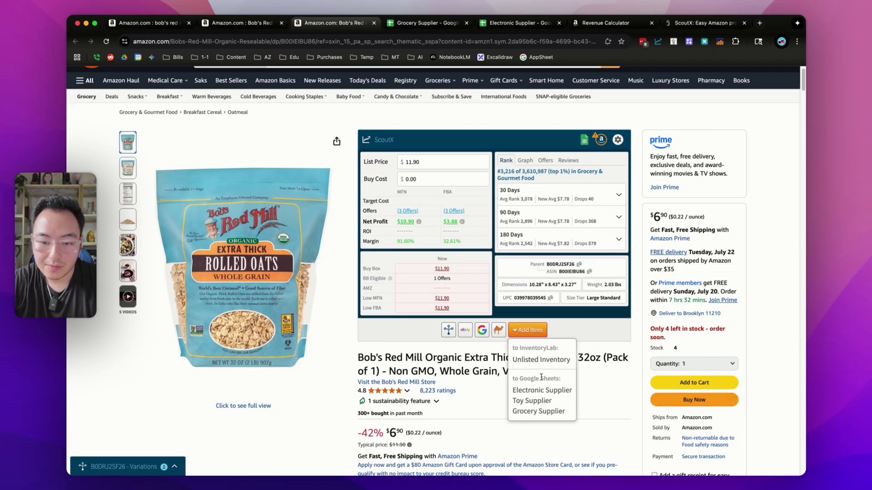
click(540, 412)
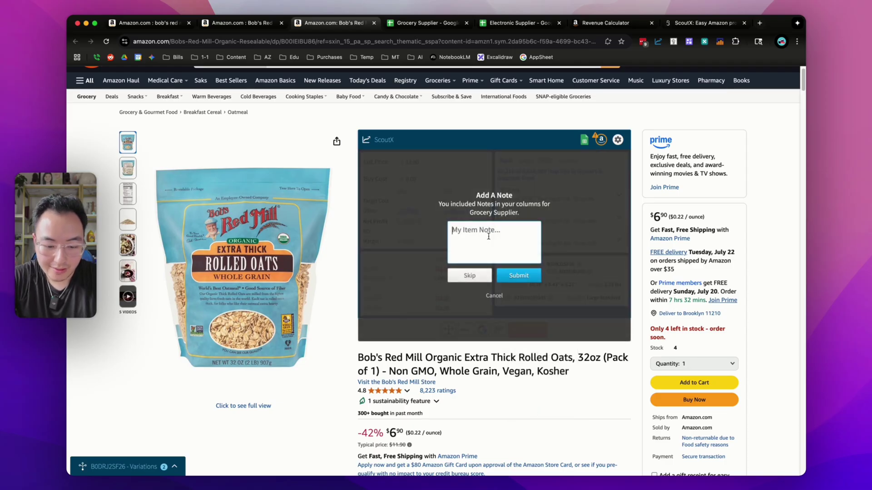
text(Buy now)
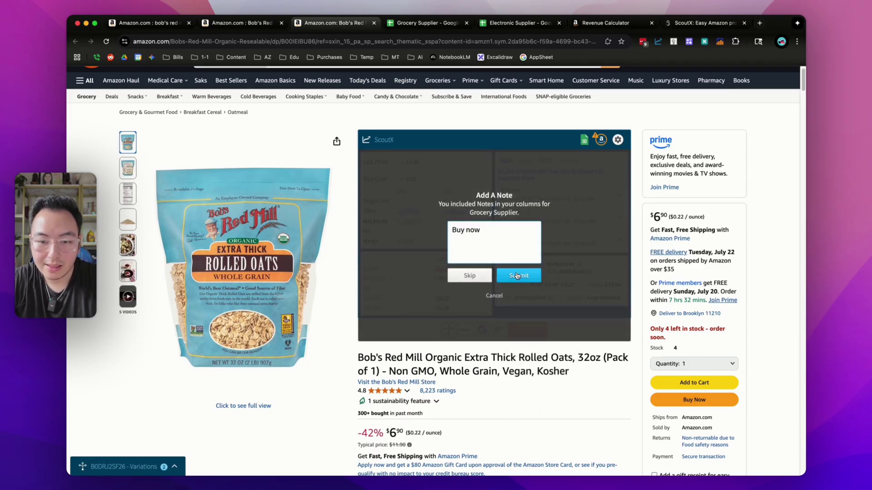
click(517, 276)
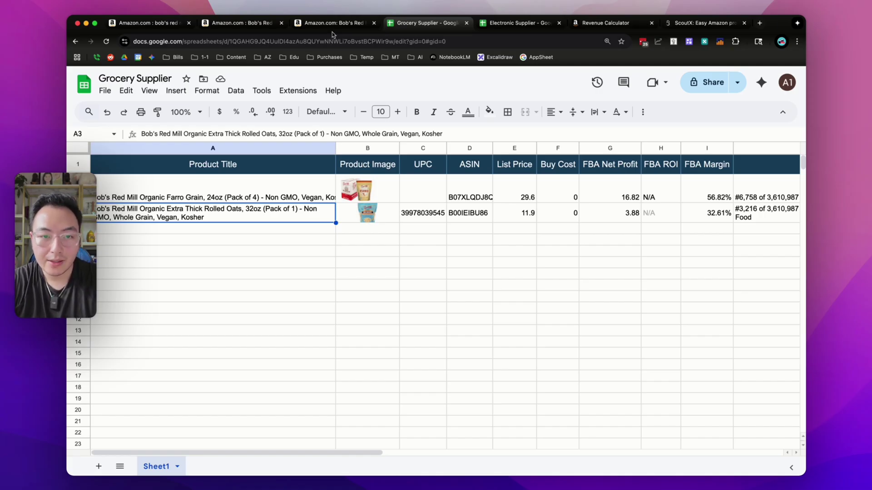
Step: Return to the Active Dry Yeast product page
click(255, 24)
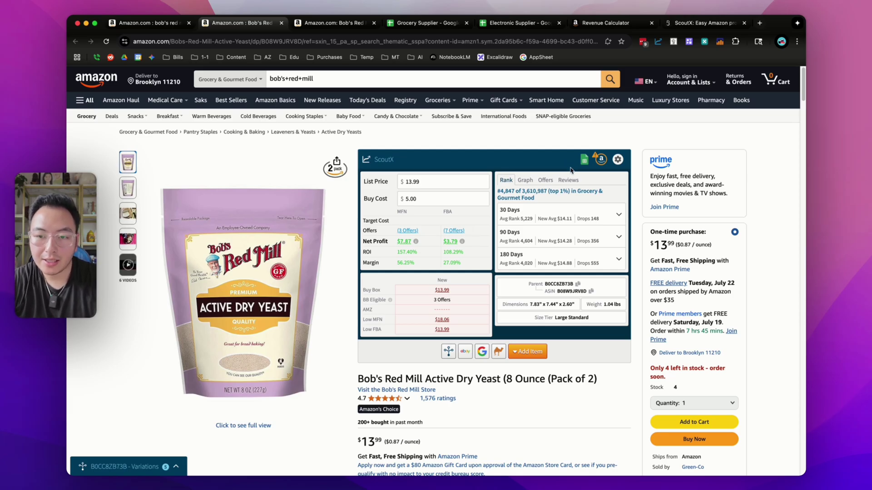
Step: Open the ScoutX settings and scroll down to the Layout section
click(618, 160)
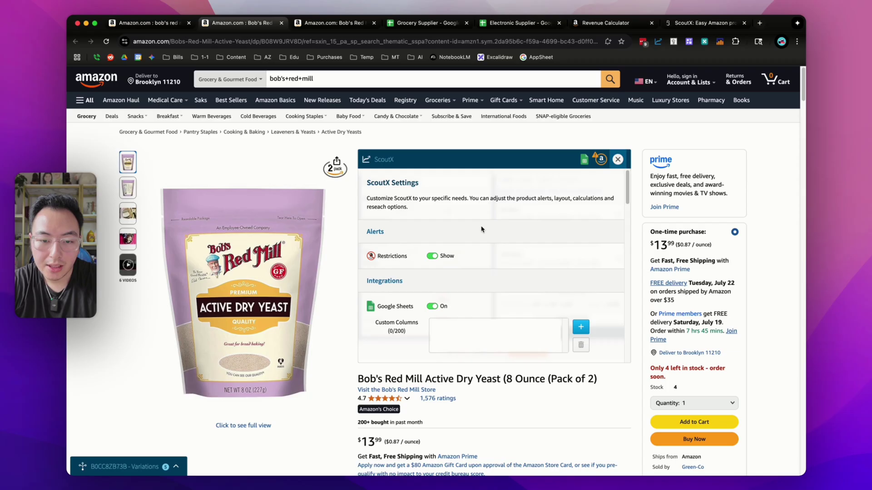
scroll(482, 229, down, 2)
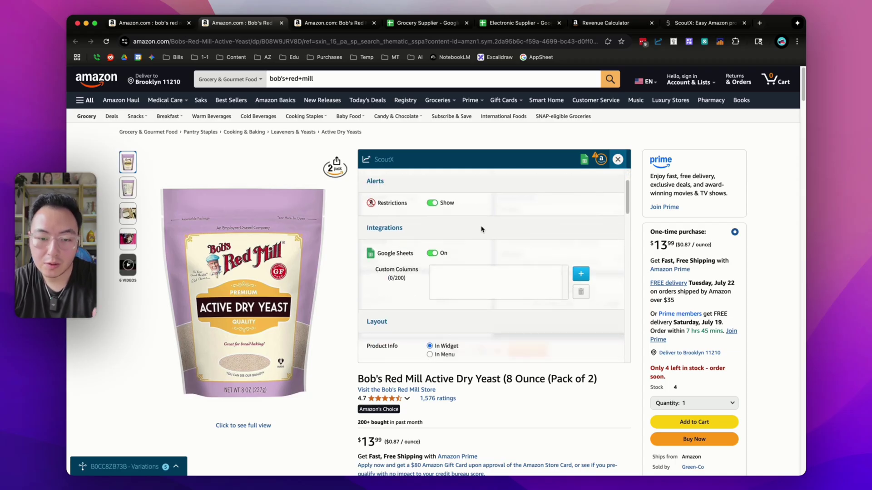
scroll(482, 229, up, 2)
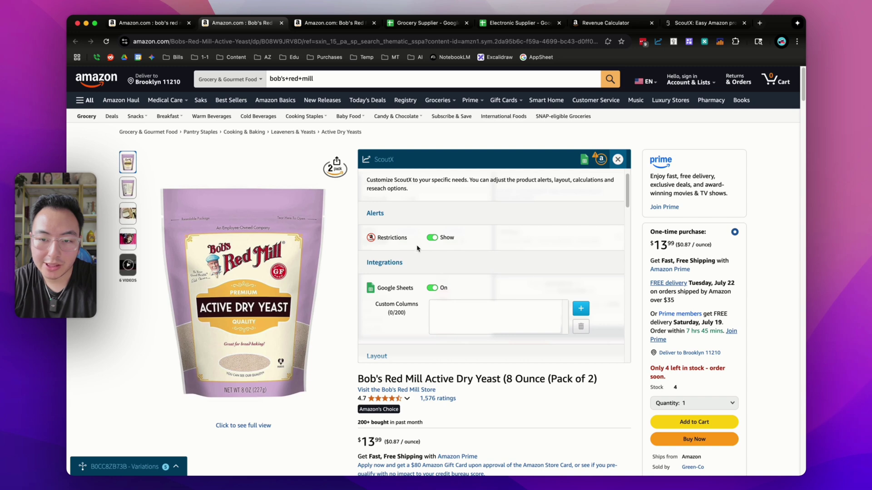
scroll(409, 247, down, 3)
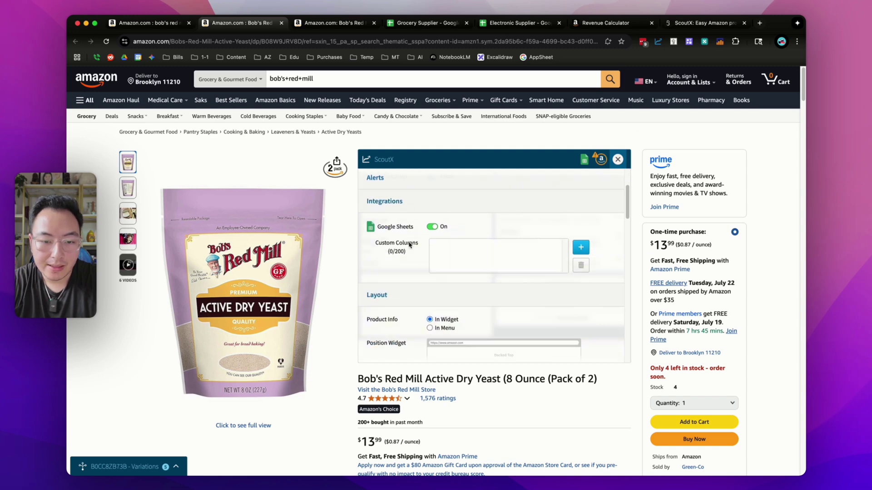
scroll(411, 249, down, 2)
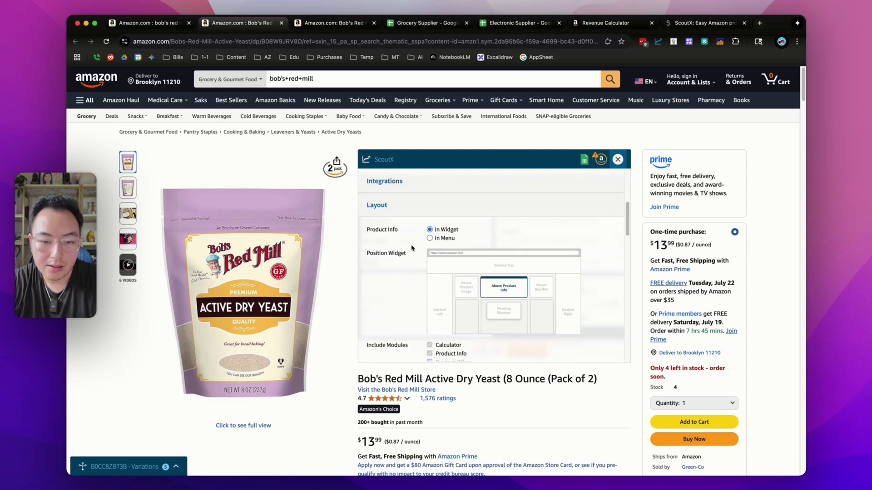
scroll(506, 282, down, 1)
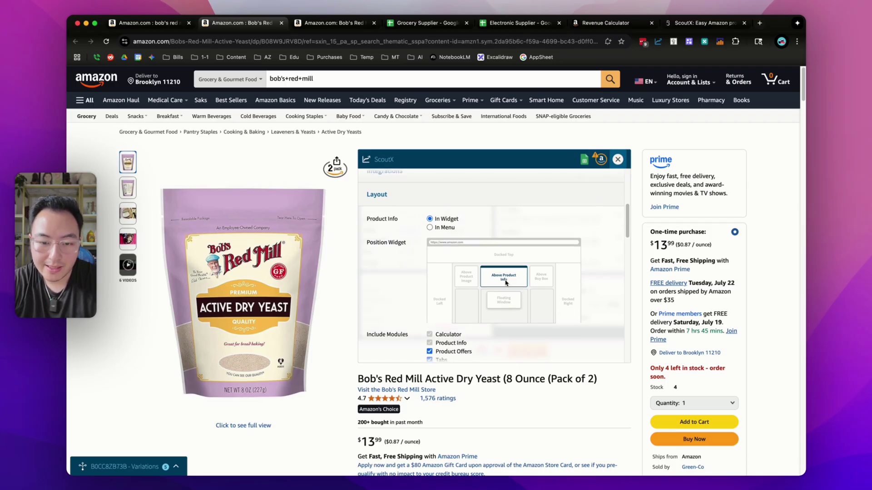
Step: Try Docked Left, Docked Right and Floating Window positions, then settle on Above Product Info
click(440, 302)
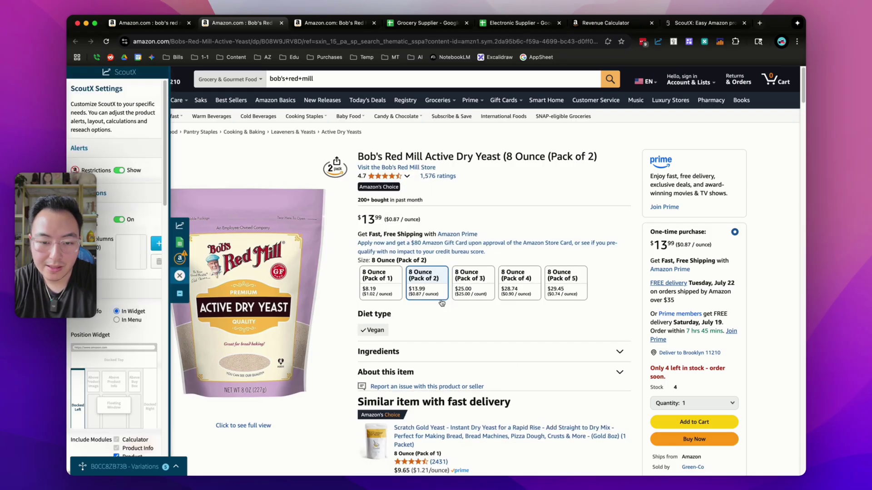
scroll(130, 326, down, 3)
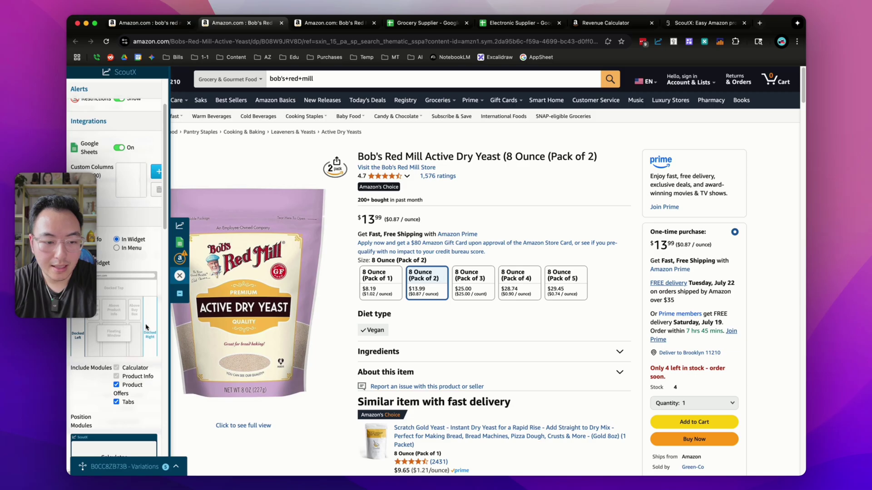
click(147, 327)
scroll(758, 348, down, 3)
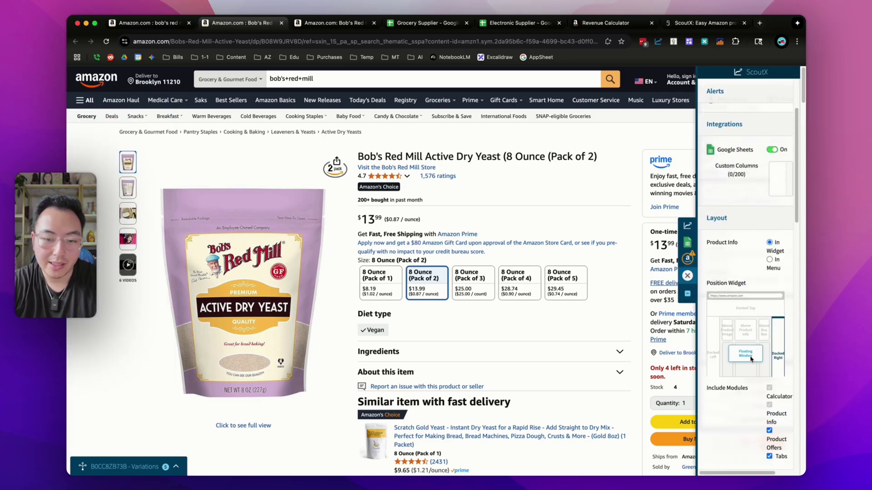
click(750, 359)
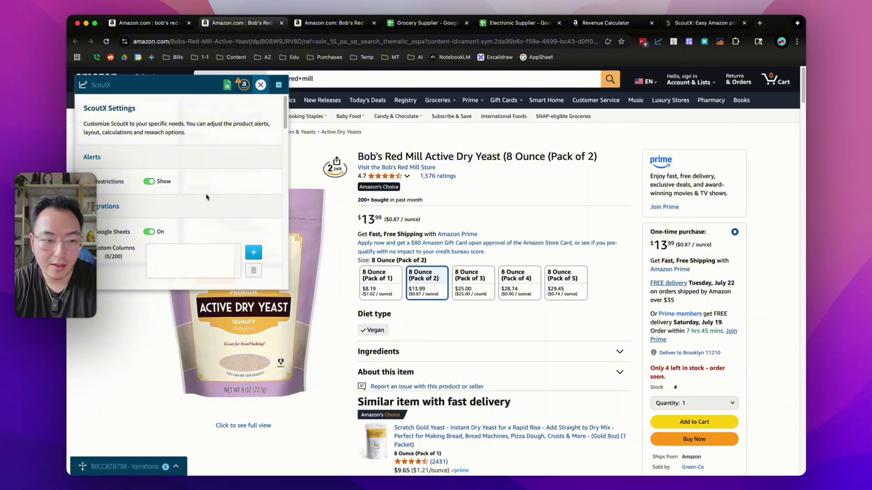
scroll(190, 227, down, 5)
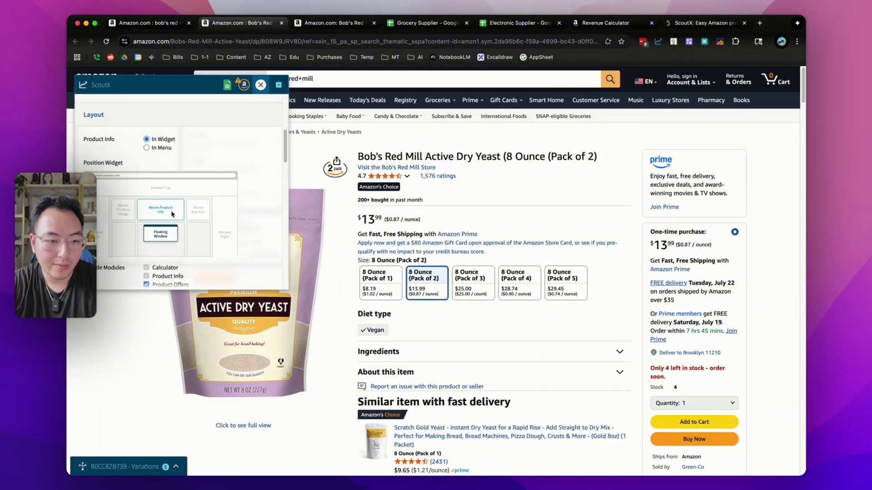
click(161, 209)
Step: Hide the Product Offers and Tabs modules and preview the slimmer widget
scroll(520, 243, down, 6)
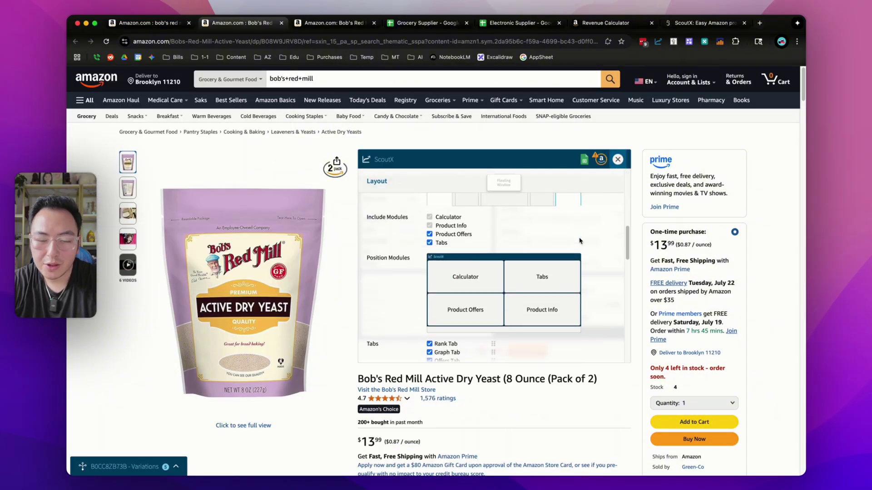
click(429, 226)
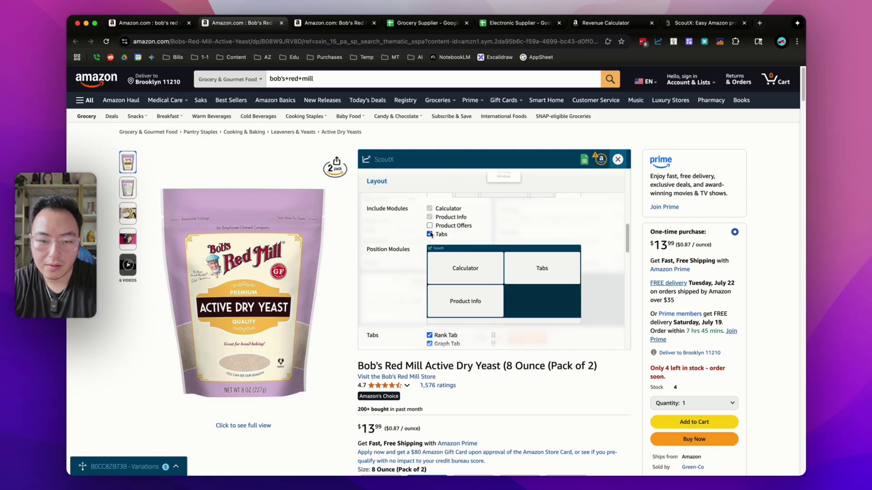
click(429, 235)
key(Escape)
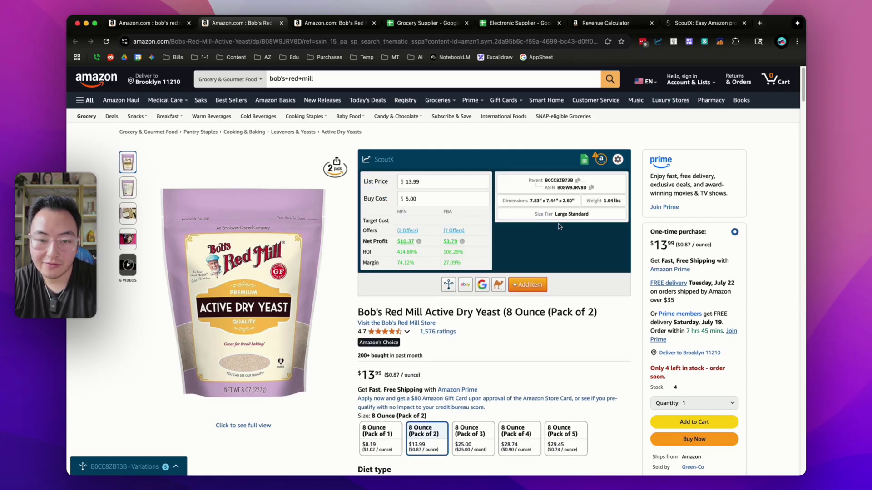
Step: Re-enable the Product Offers and Tabs modules, then close the settings
click(617, 159)
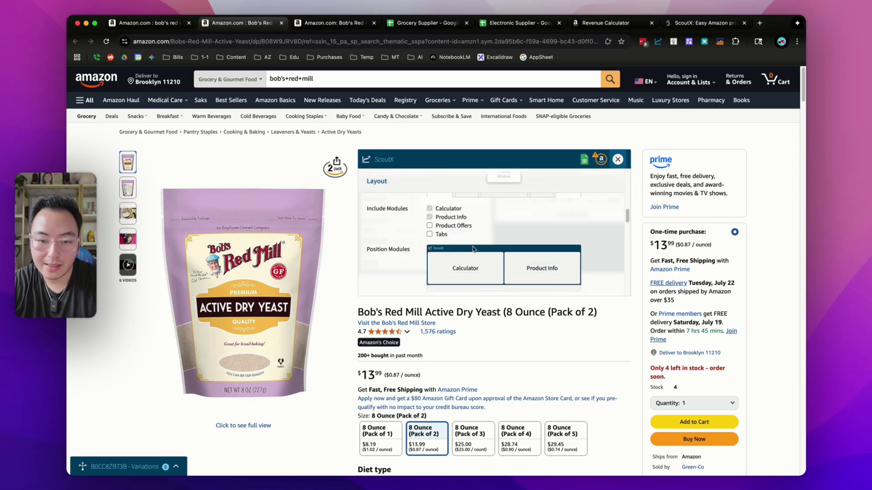
click(429, 226)
click(429, 233)
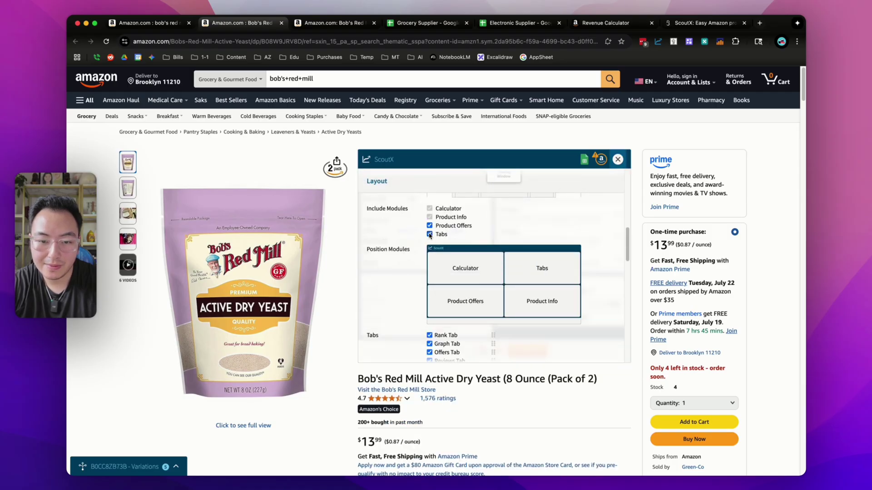
scroll(428, 233, down, 3)
scroll(430, 236, up, 3)
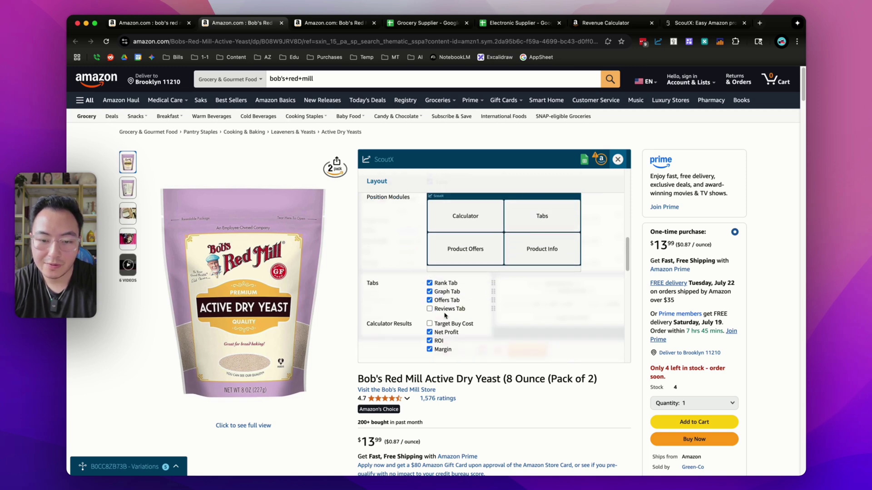
click(618, 159)
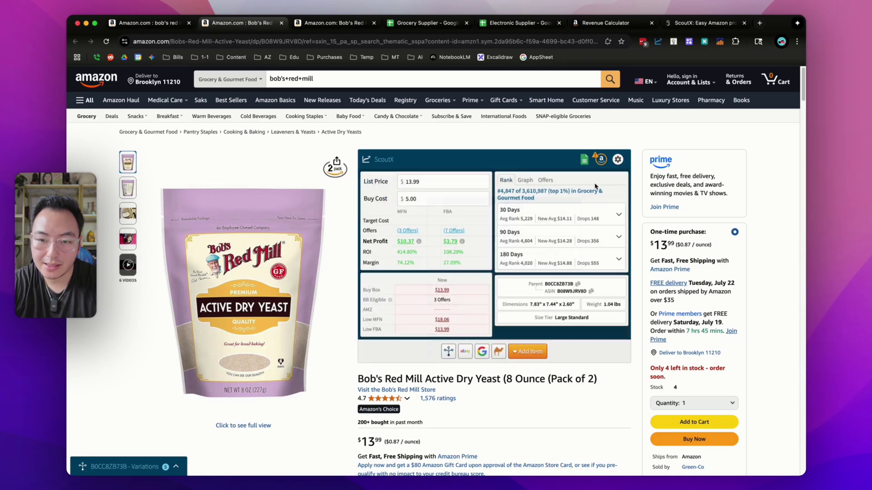
Step: Open the ScoutX settings and scroll down to the Calculations section
click(623, 158)
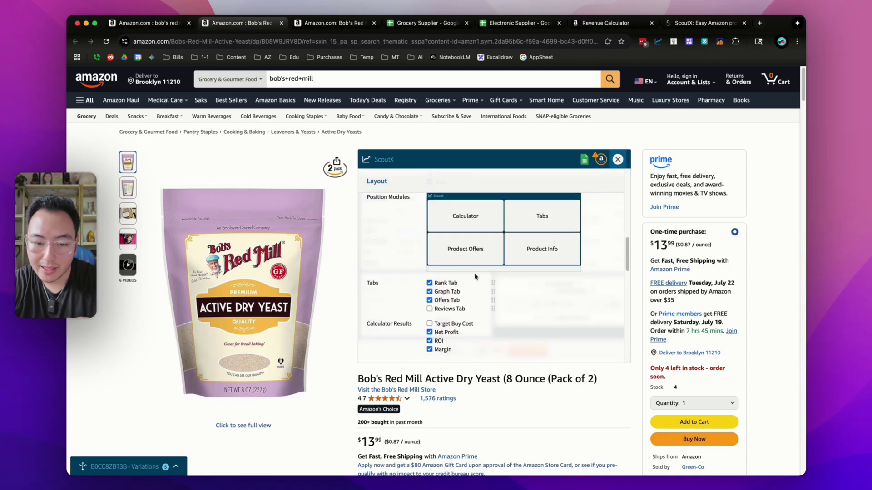
scroll(475, 277, down, 3)
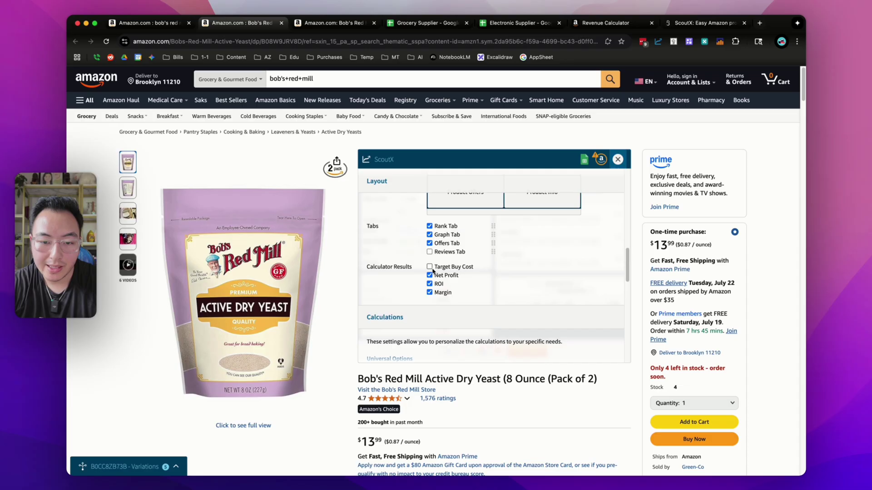
scroll(442, 254, down, 2)
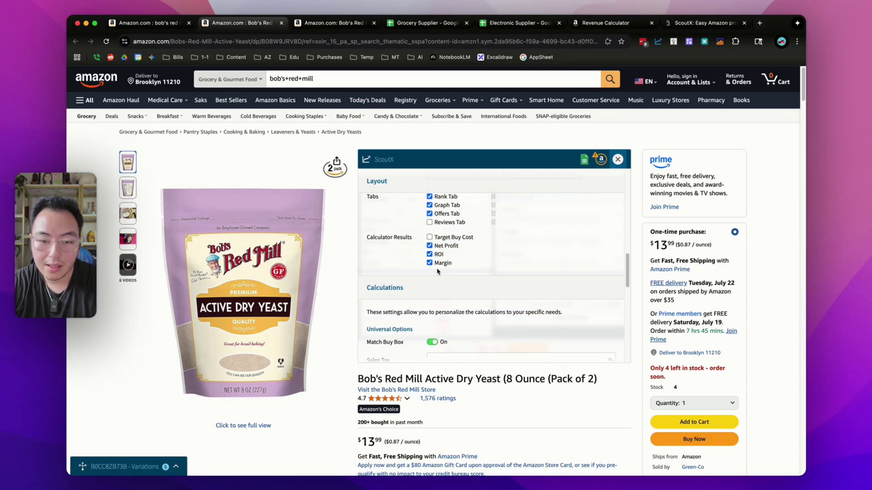
scroll(442, 272, down, 5)
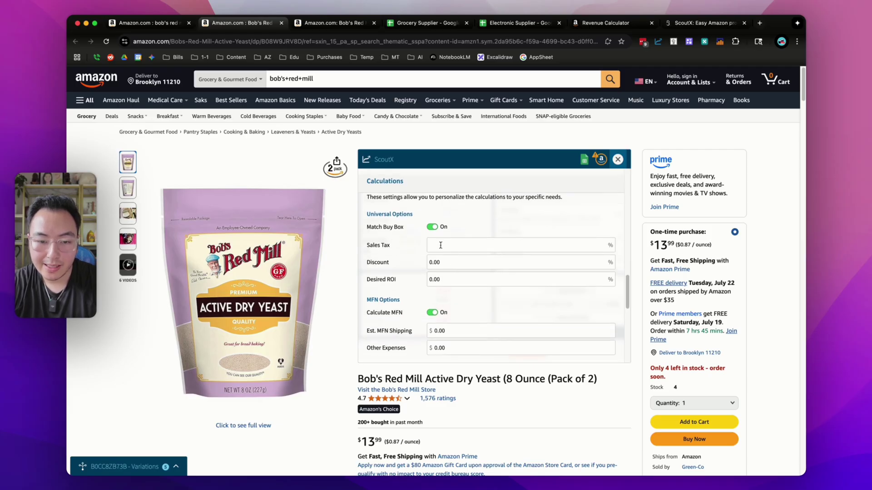
Step: Set the Sales Tax to 80% and change the Discount to 2%
click(457, 264)
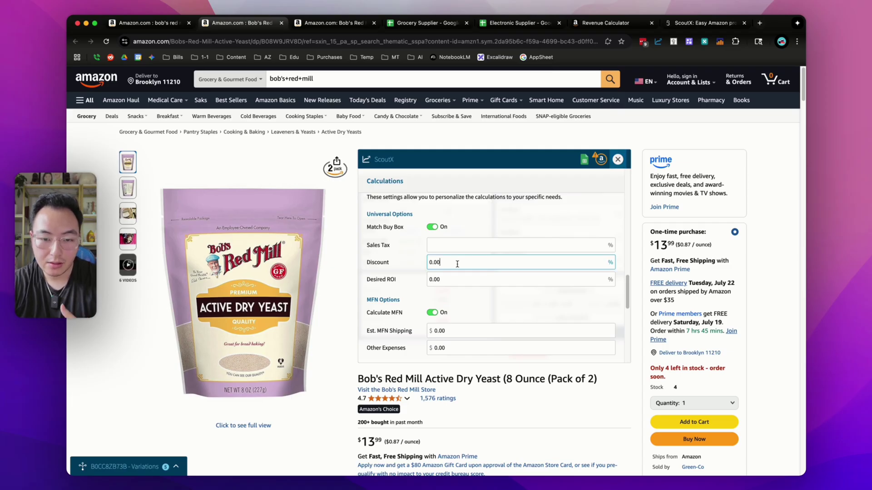
double_click(457, 264)
text(2.50)
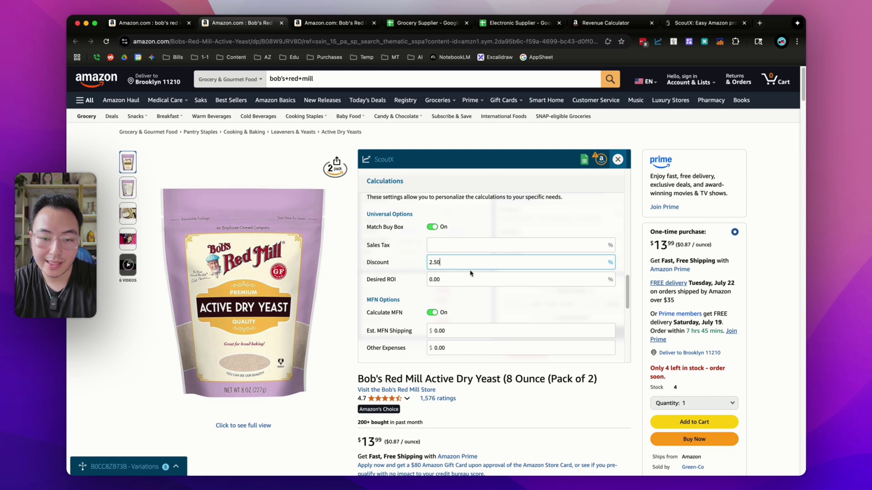
scroll(470, 273, down, 1)
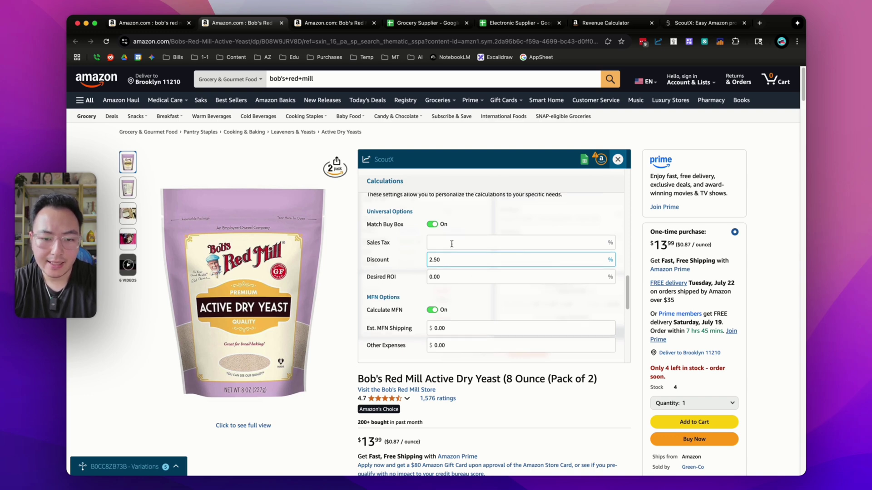
click(452, 244)
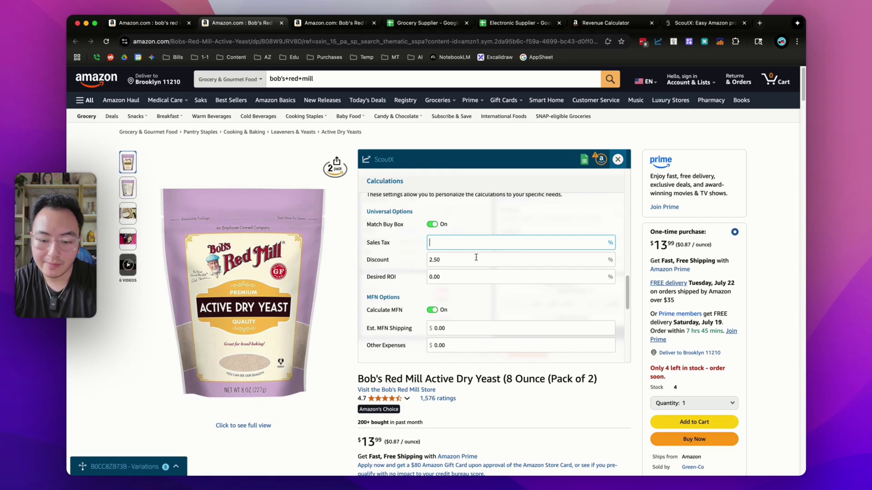
text(8)
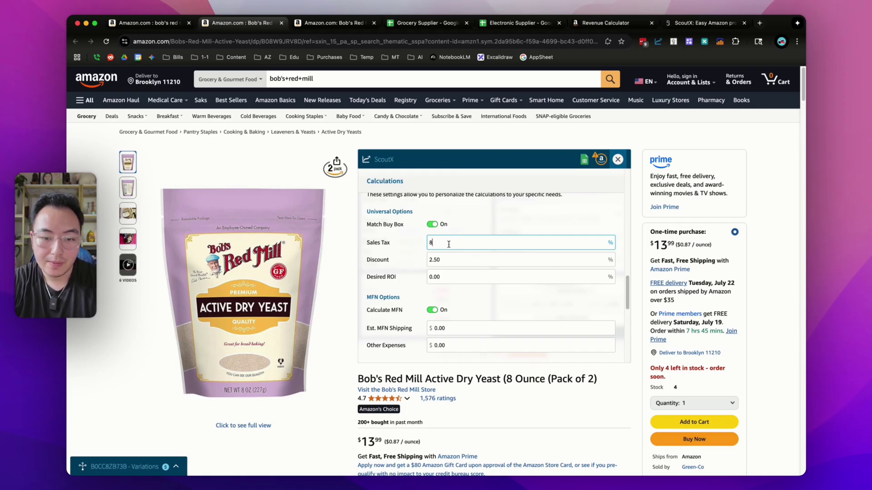
text(0)
click(453, 257)
text(2)
click(418, 268)
Step: Try an estimated MFN shipping cost of 3.00, then reset it to 0.00
scroll(419, 268, down, 3)
scroll(418, 267, up, 2)
scroll(418, 268, down, 2)
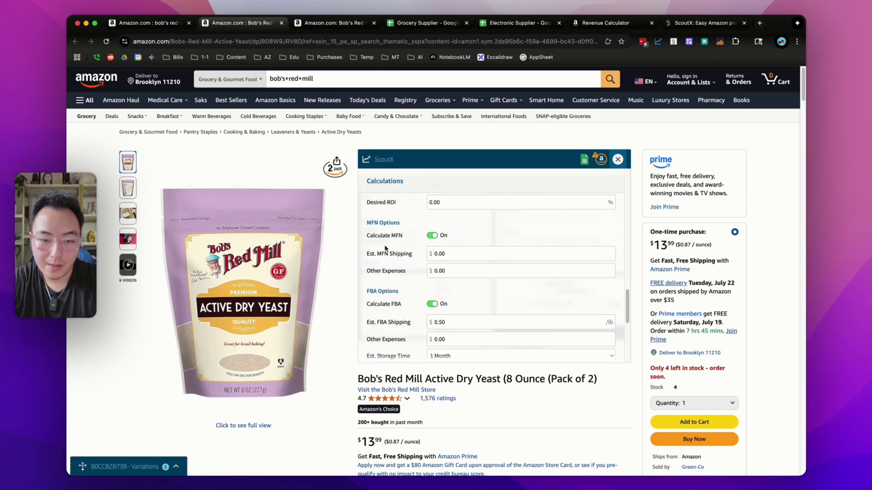
scroll(395, 251, down, 1)
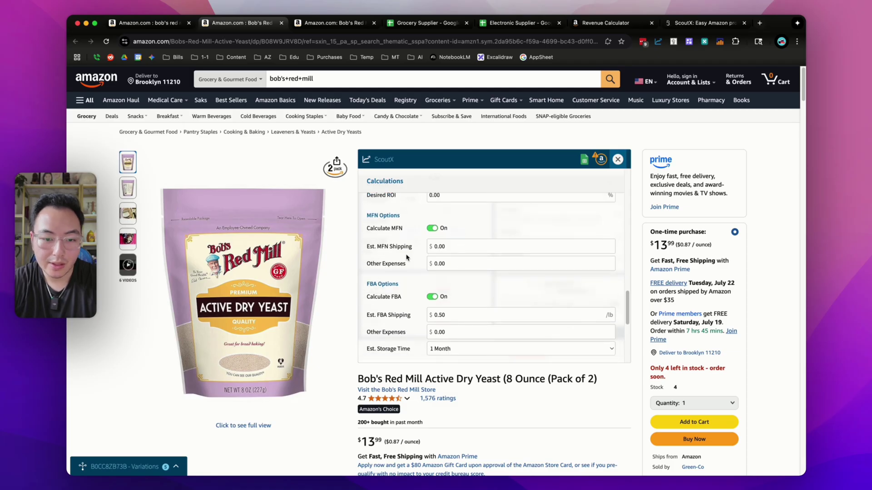
click(450, 245)
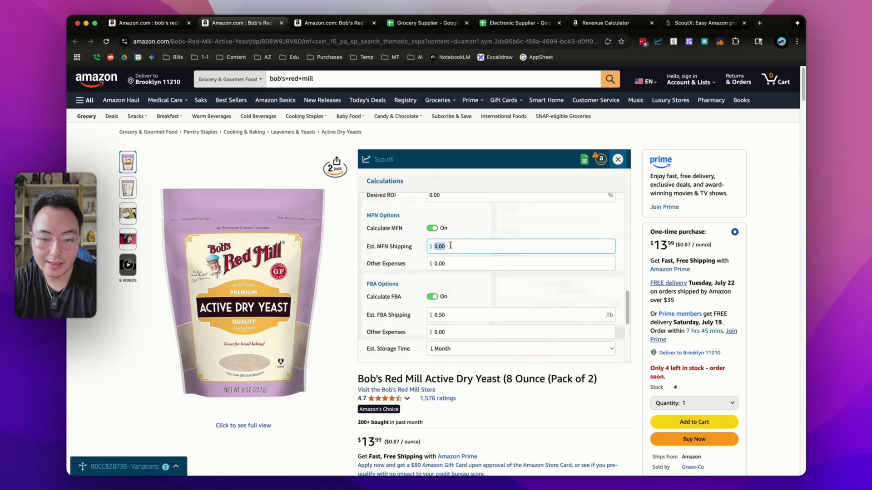
text(3)
click(409, 242)
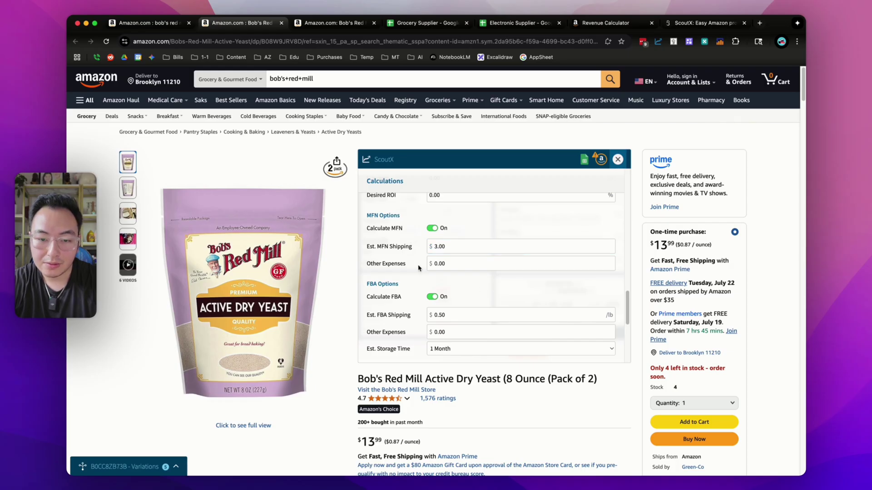
click(461, 242)
key(super+a)
text(0)
click(404, 265)
Step: Set estimated FBA shipping to 1.00 per lb and FBA other expenses to 1.00
scroll(402, 249, down, 2)
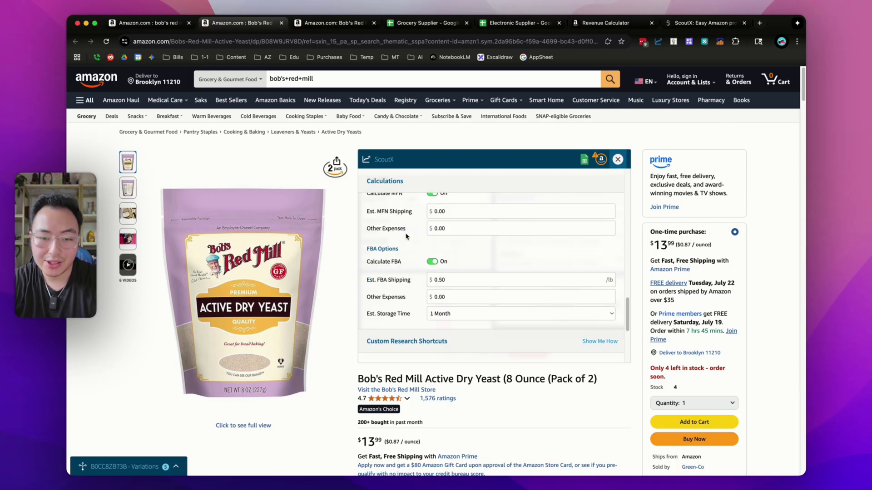
click(459, 227)
key(super+a)
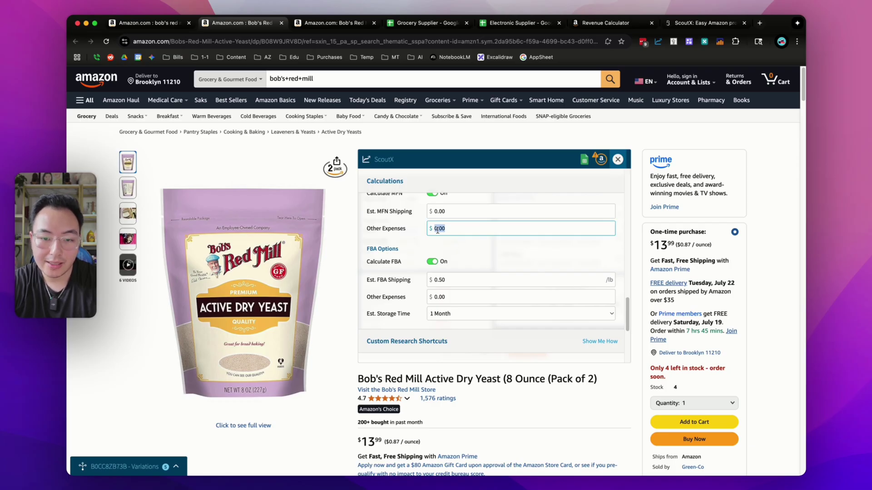
key(Tab)
key(Tab)
text(0.55)
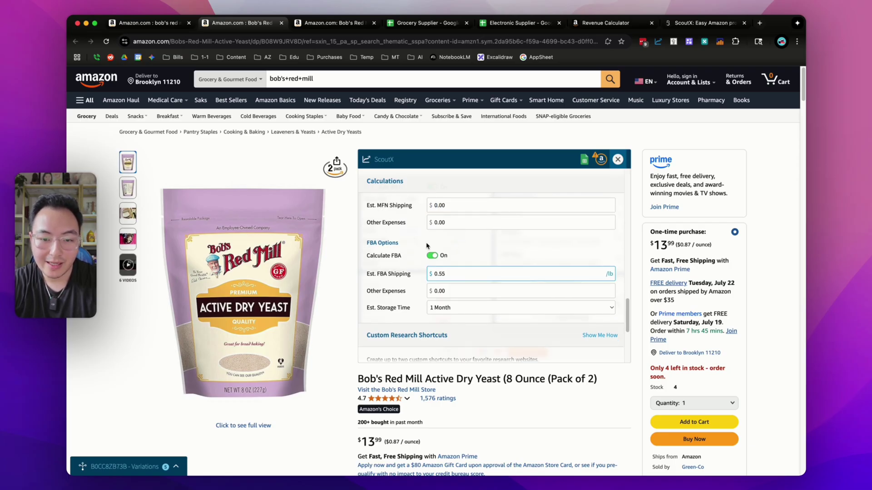
scroll(450, 266, down, 3)
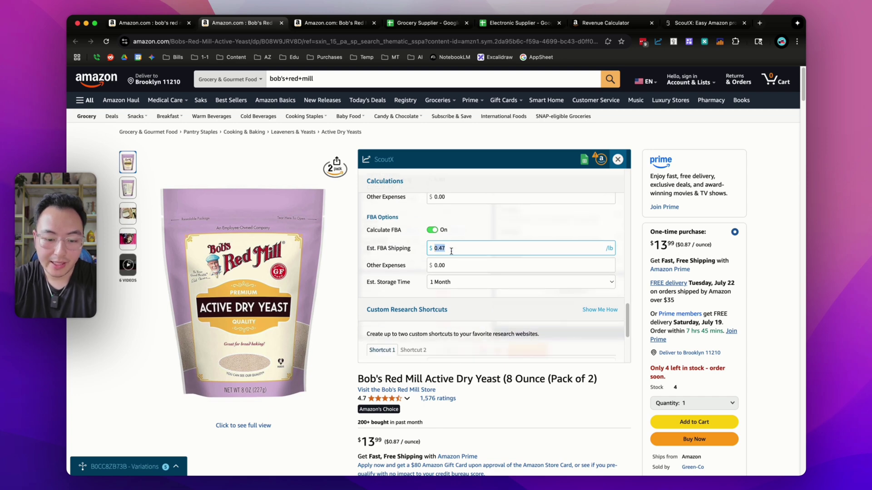
text(1)
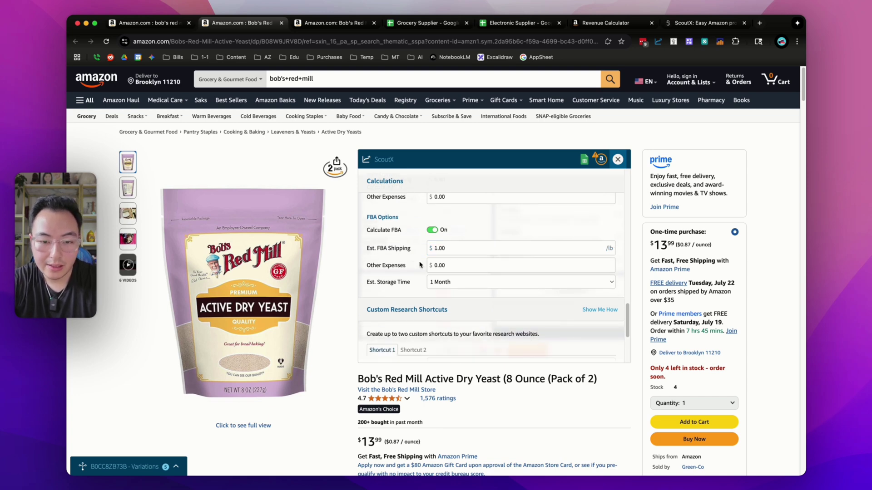
click(451, 265)
text(1)
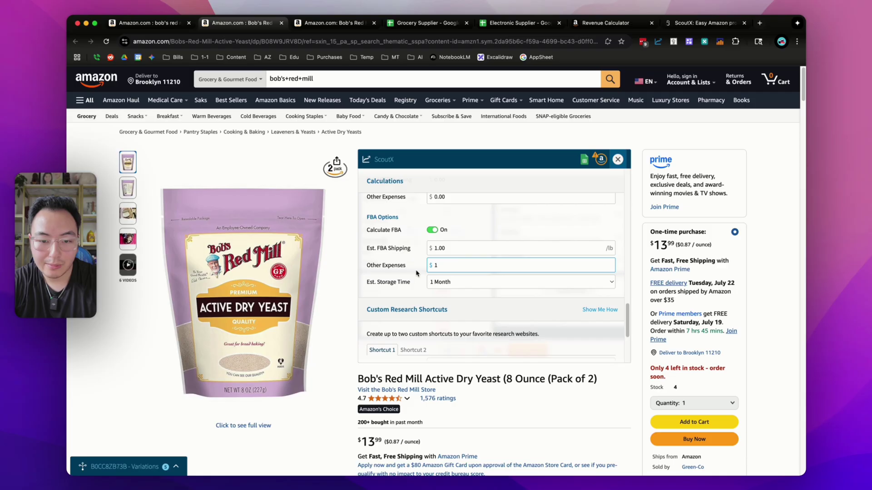
click(415, 272)
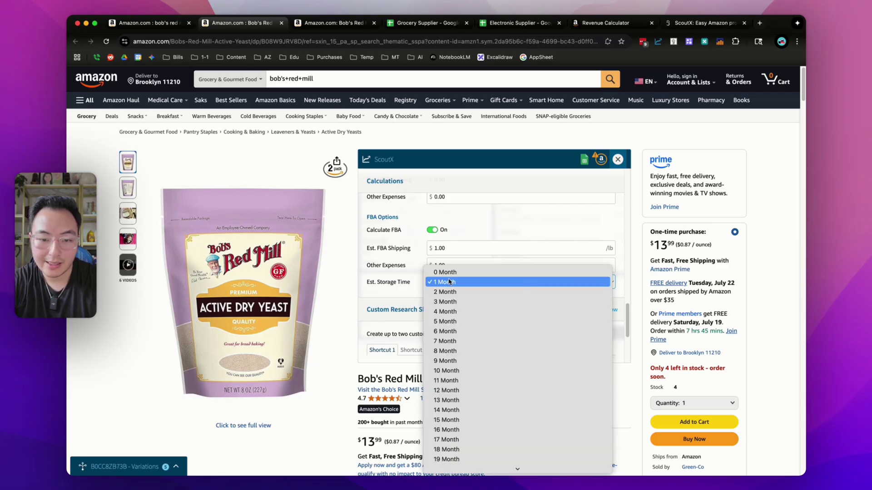
Step: Keep the FBA storage time at 1 Month
click(449, 282)
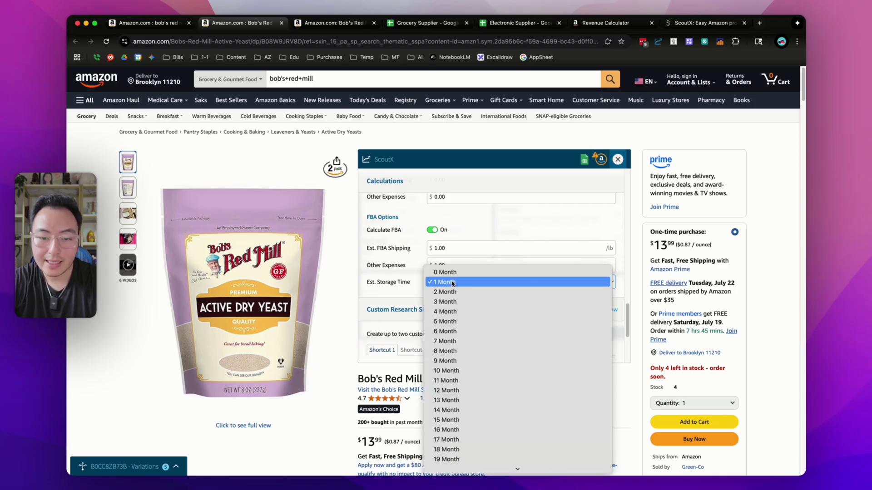
click(453, 283)
click(449, 282)
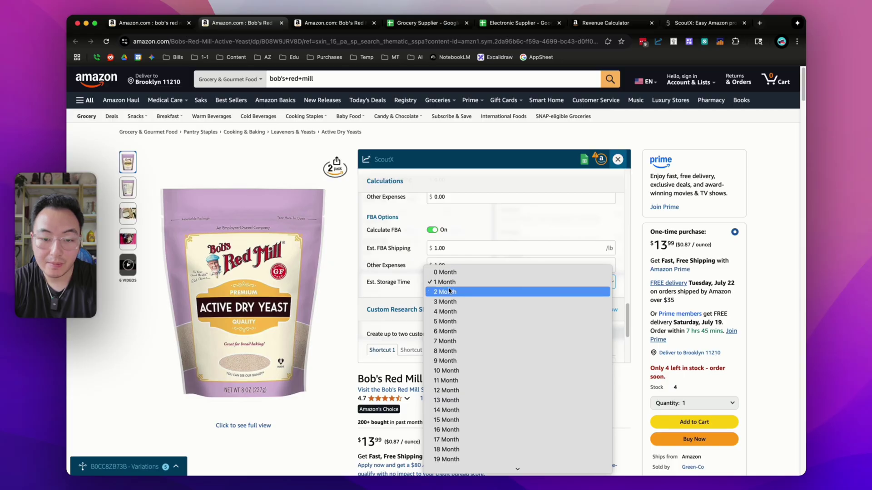
key(Up)
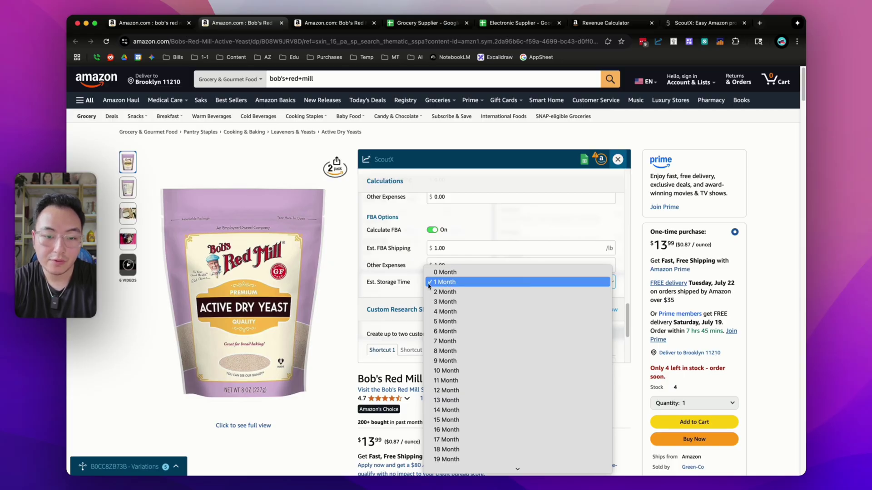
click(407, 283)
Step: Turn off Calculate MFN and check the updated profit figures before reopening settings
scroll(407, 282, up, 3)
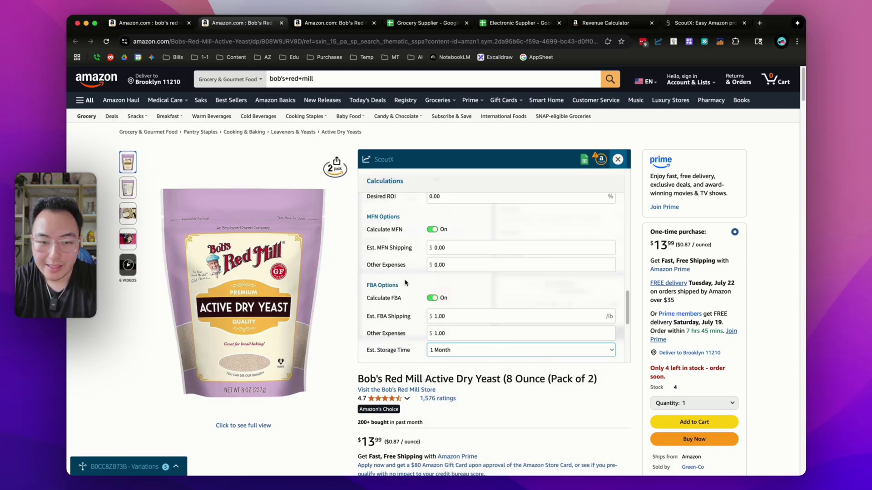
click(431, 230)
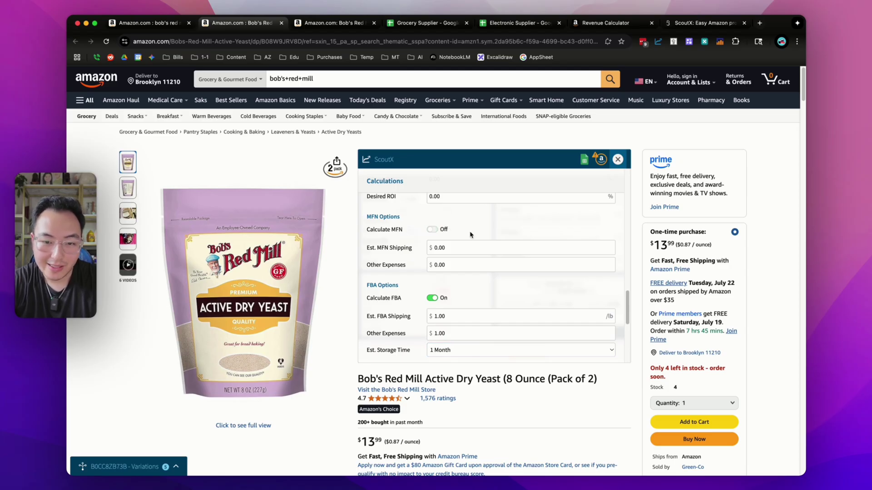
key(Escape)
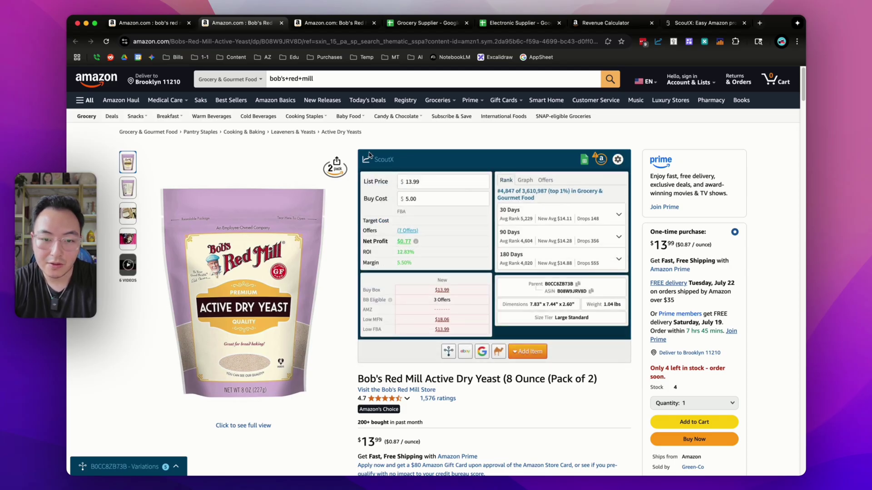
click(617, 160)
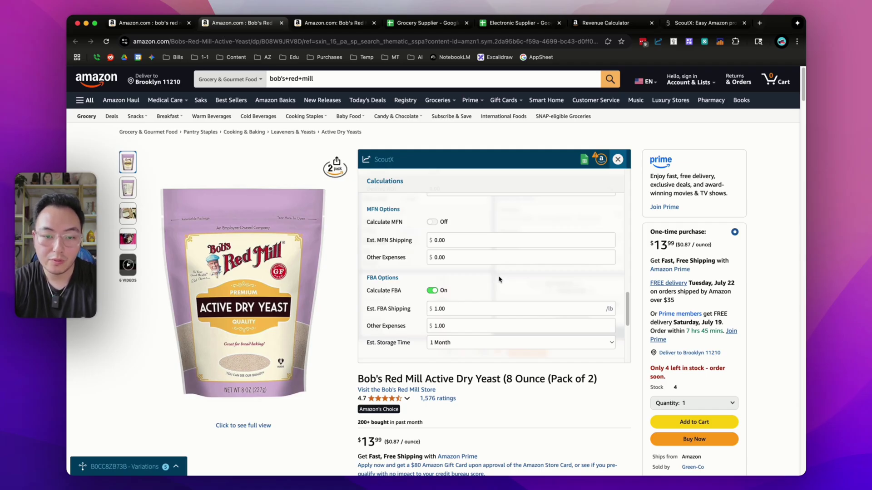
Step: Paste the walmart.com address as Shortcut 1's URL and enter WM as its display name
scroll(498, 279, down, 5)
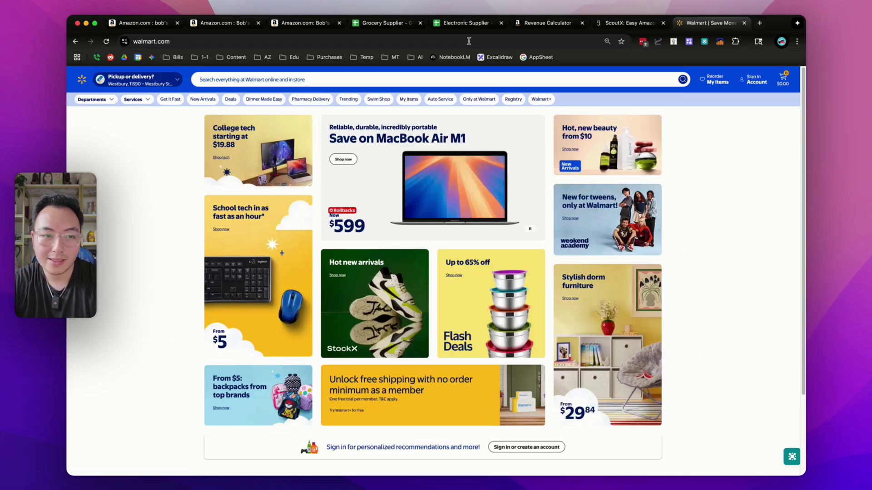
click(221, 25)
click(465, 246)
text(https://www.walmart.com/)
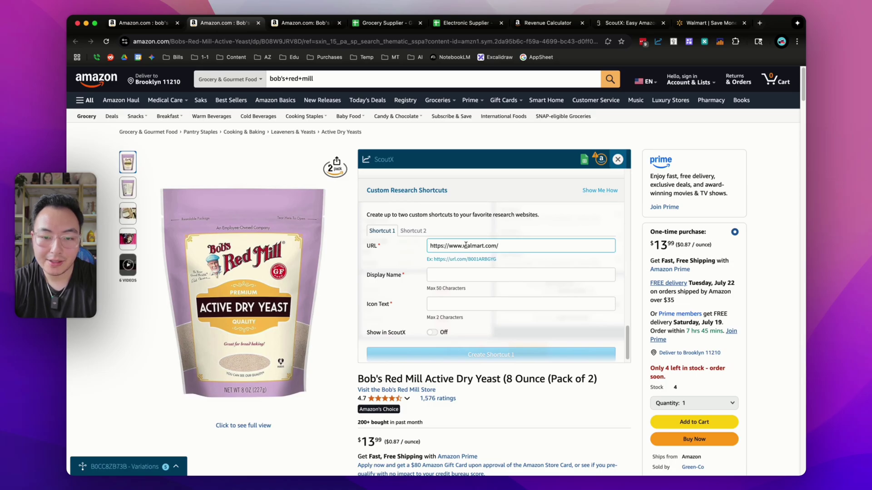
click(480, 277)
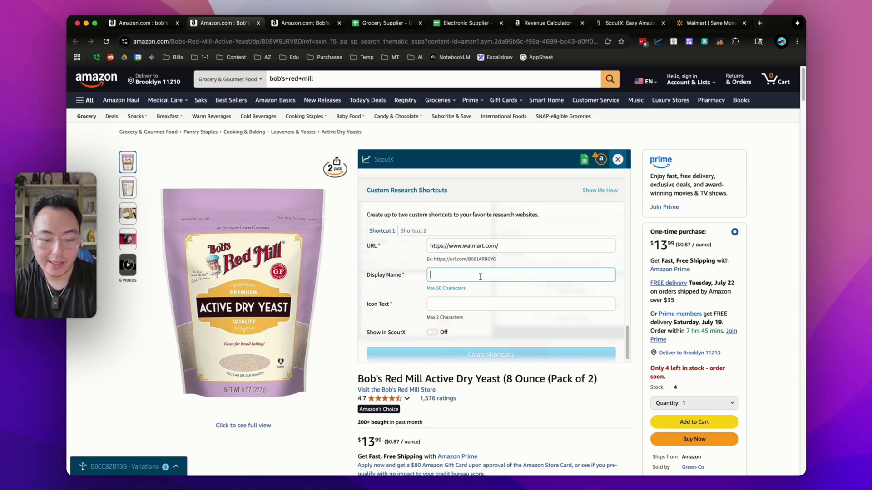
text(WM)
Step: Set the icon text to WM, show it in ScoutX, and create Shortcut 1
key(super+a)
key(super+c)
click(470, 303)
key(super+v)
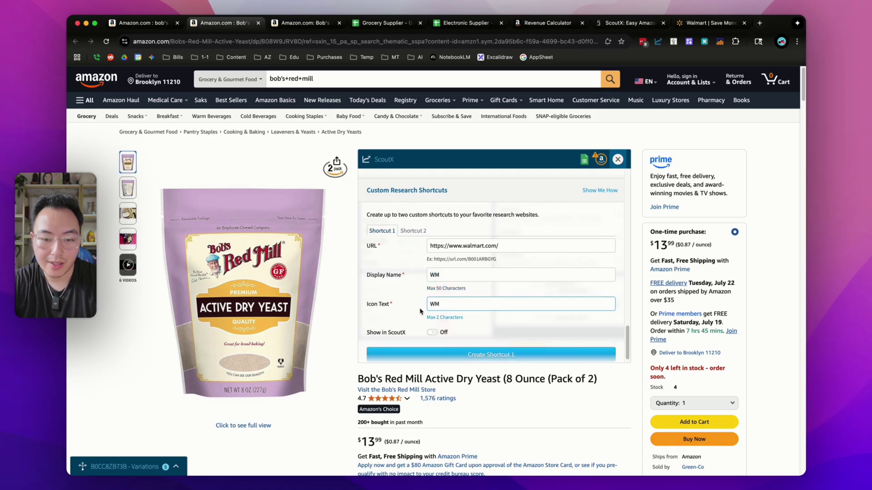
scroll(421, 312, down, 1)
click(432, 323)
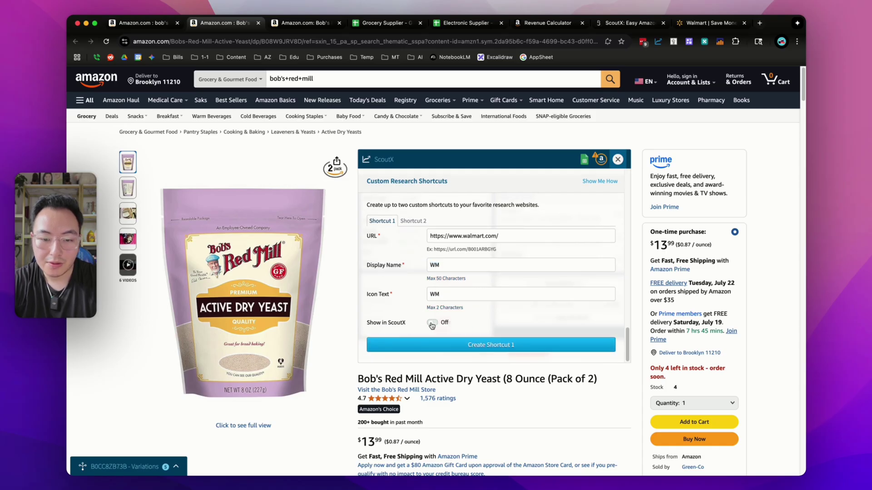
click(467, 344)
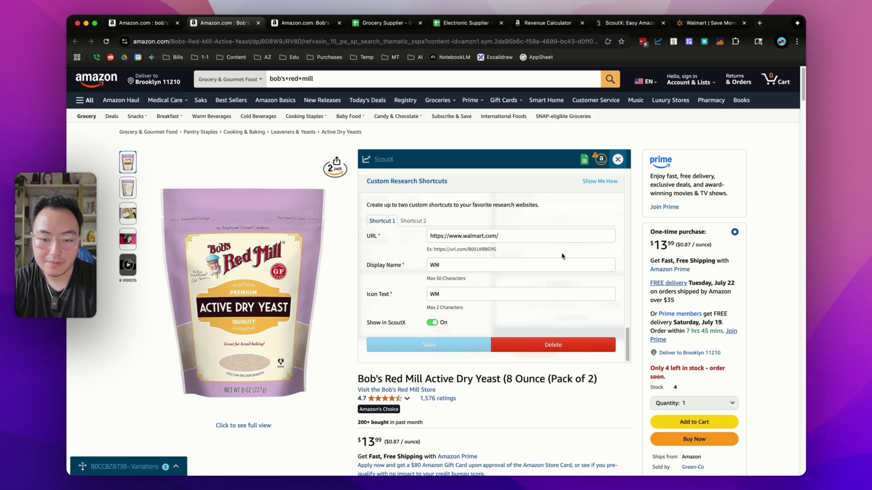
click(618, 160)
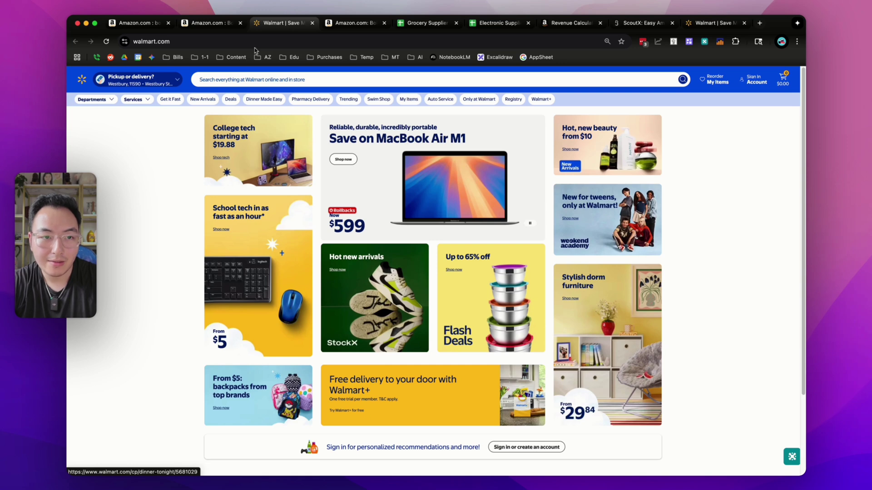
Step: Test the WM shortcut by opening Walmart, then return to the Amazon yeast page
click(211, 23)
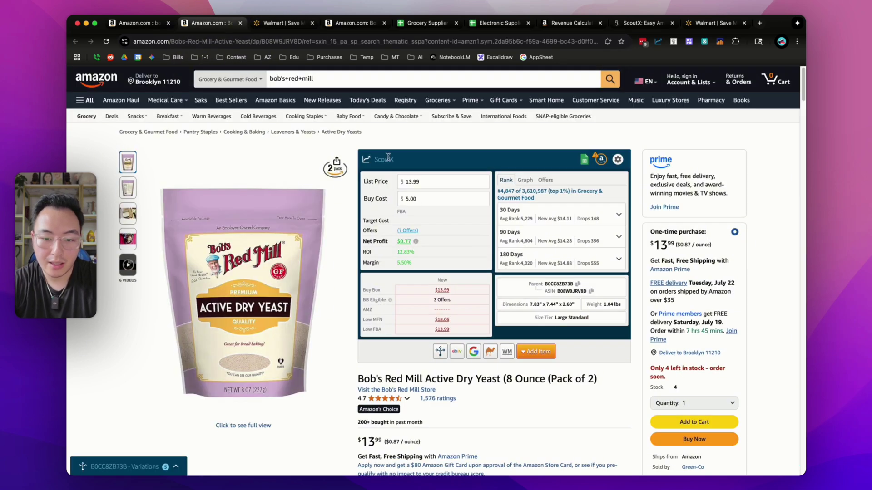
click(507, 352)
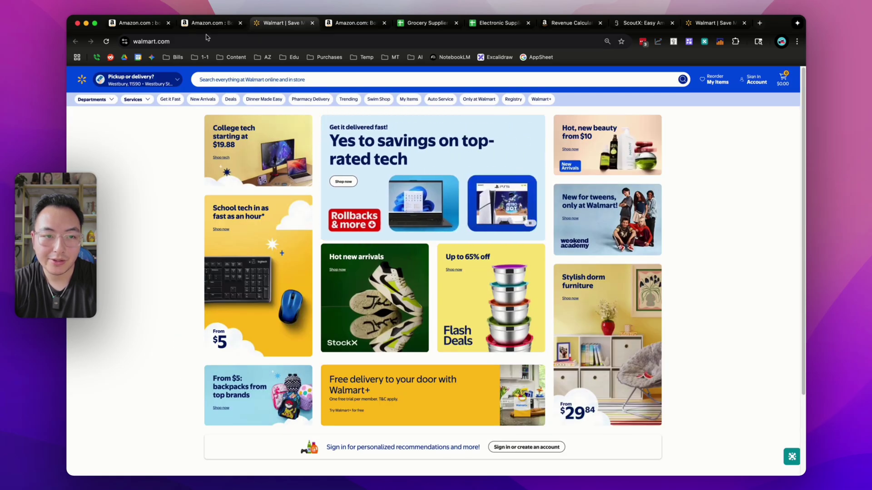
key(ctrl+shift+Tab)
Step: Open the Shortcut 2 form and enter TARGET as its URL, then select that text
click(413, 221)
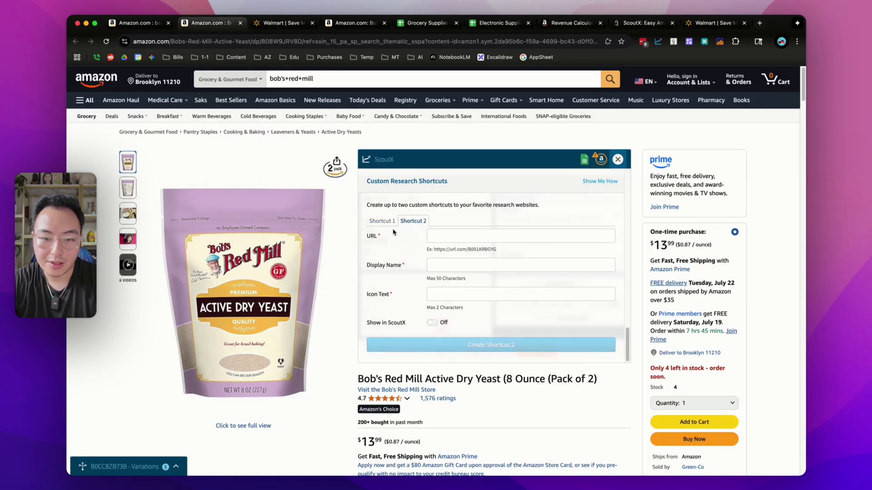
click(444, 238)
text(TARGET)
double_click(452, 238)
Step: Clear TARGET from the Shortcut 2 URL and select the 8 Ounce (Pack of 3) yeast variant
key(BackSpace)
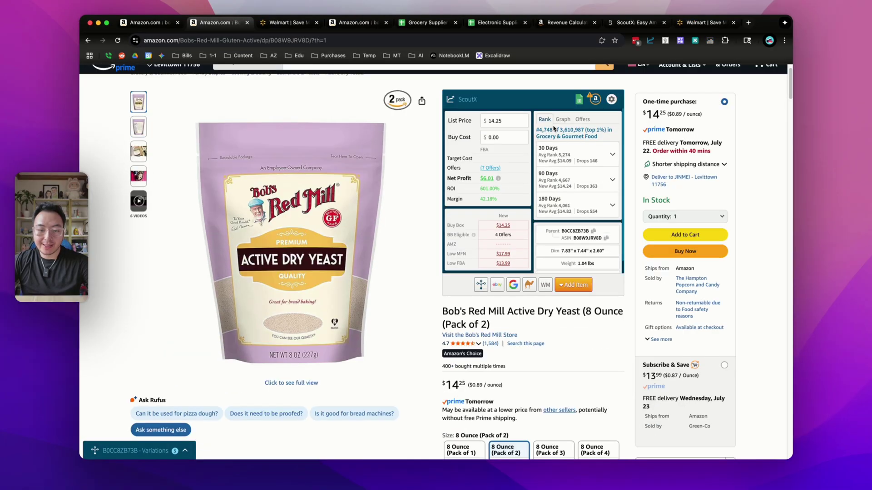
scroll(482, 348, down, 3)
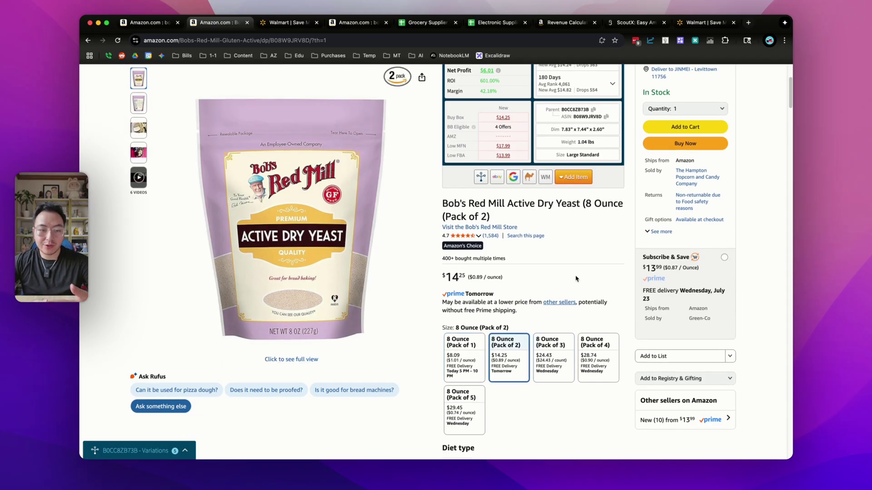
scroll(576, 278, up, 1)
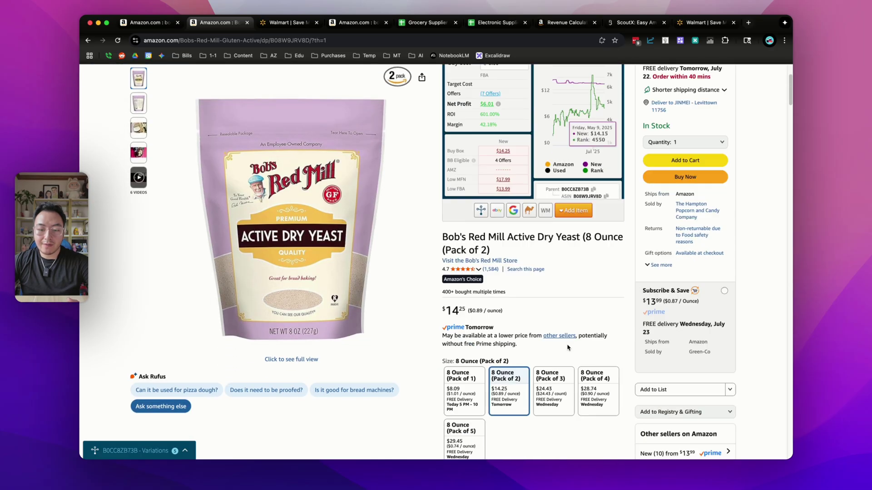
click(559, 348)
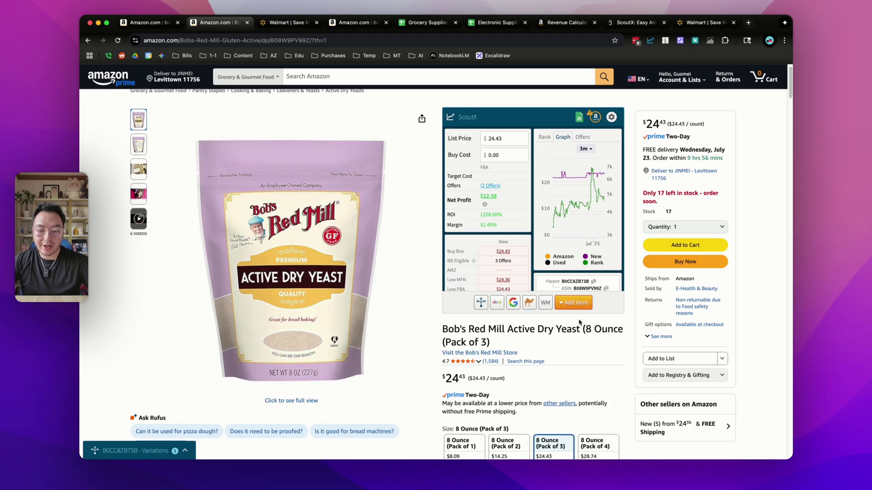
Step: Open the Variations list for the Bob's Red Mill yeast and reset the page zoom to normal
click(481, 304)
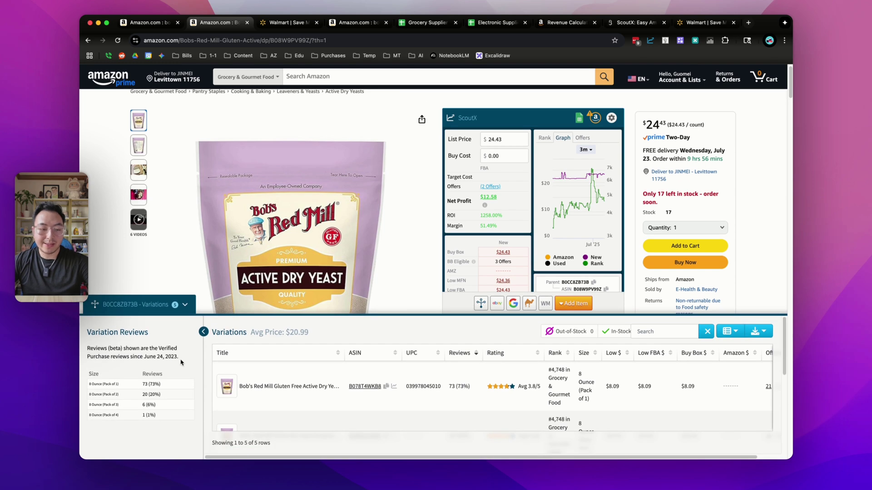
scroll(181, 362, up, 5)
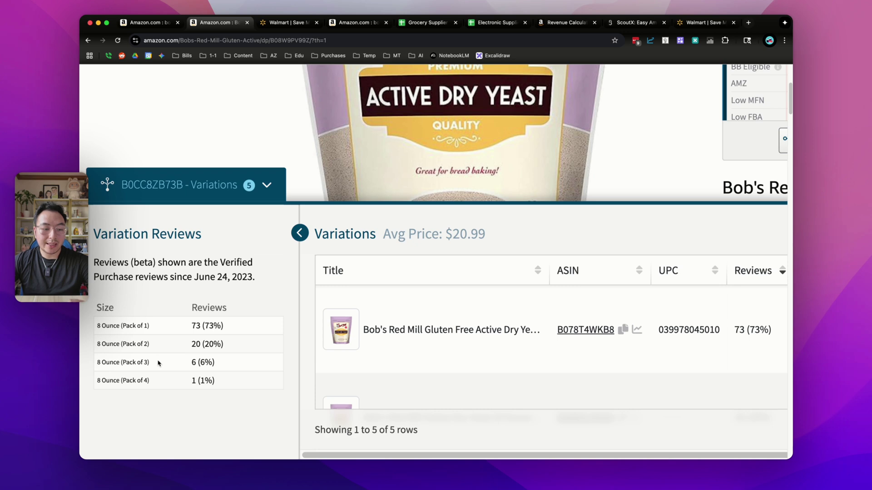
key(super+0)
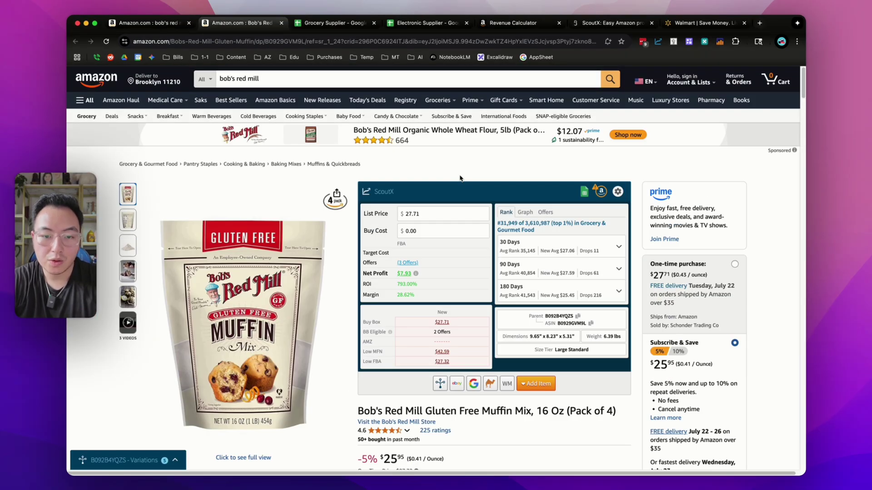
Step: Open the Threecolts homepage from the ScoutX page and scroll down to the app cards
click(613, 23)
click(166, 98)
scroll(327, 287, down, 5)
scroll(327, 286, down, 10)
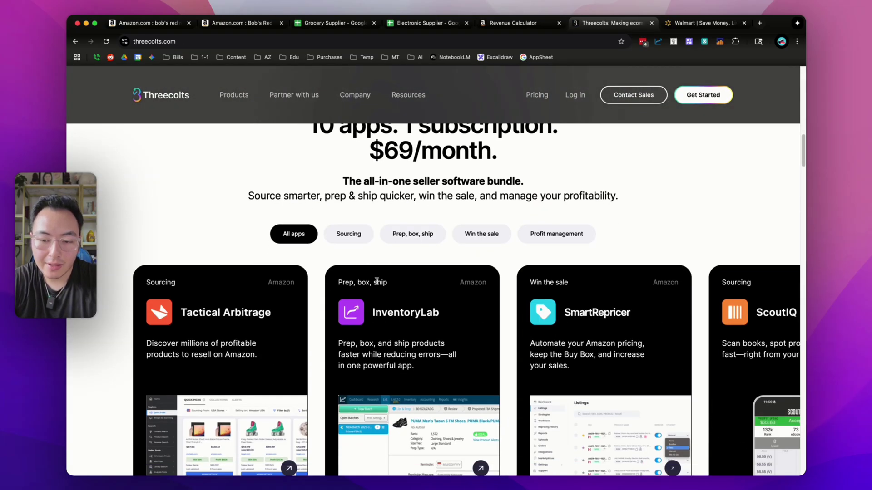
scroll(438, 293, down, 2)
Step: Advance the app carousel four cards, then clear a stray '$69/month.' text selection
click(449, 436)
click(449, 436)
click(449, 436)
click(449, 436)
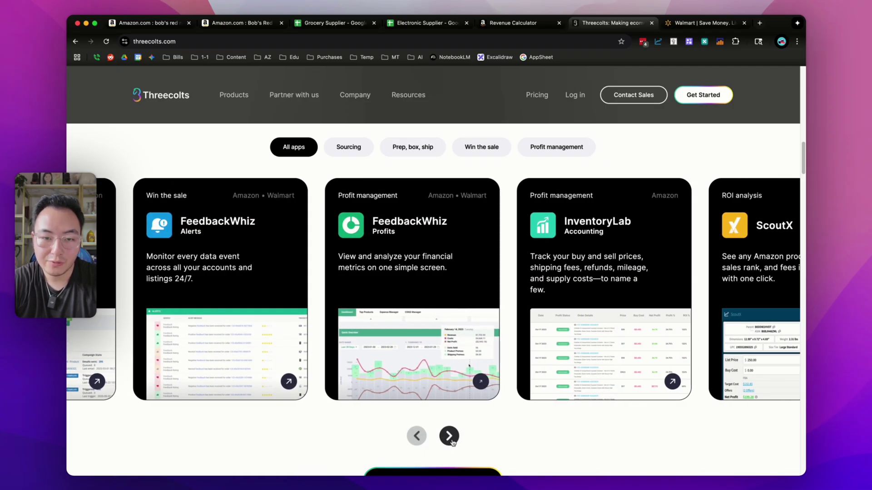
scroll(453, 442, up, 5)
mouse_move(364, 269)
mouse_down()
mouse_move(534, 259)
mouse_move(558, 272)
mouse_up()
click(558, 272)
Step: Page the app carousel forward and back to Tactical Arbitrage, then advance one card
scroll(517, 228, down, 2)
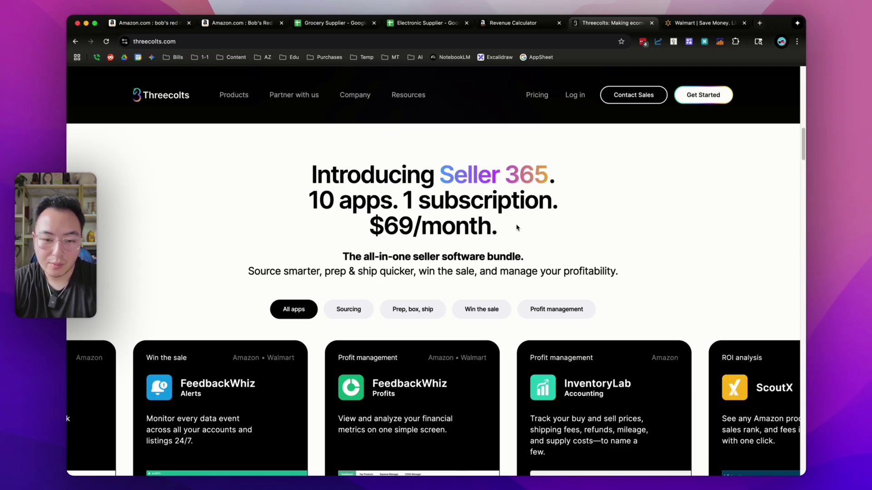
scroll(520, 225, down, 1)
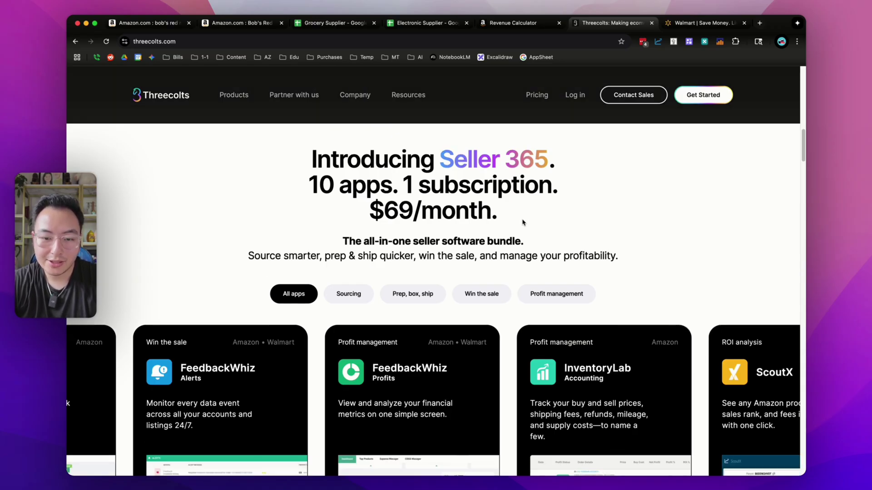
scroll(522, 222, down, 10)
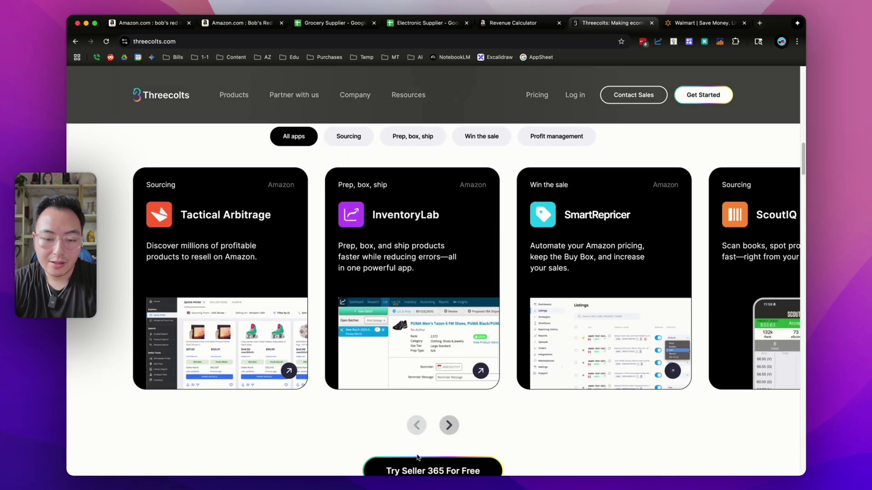
scroll(455, 363, up, 1)
click(448, 445)
click(449, 445)
click(417, 446)
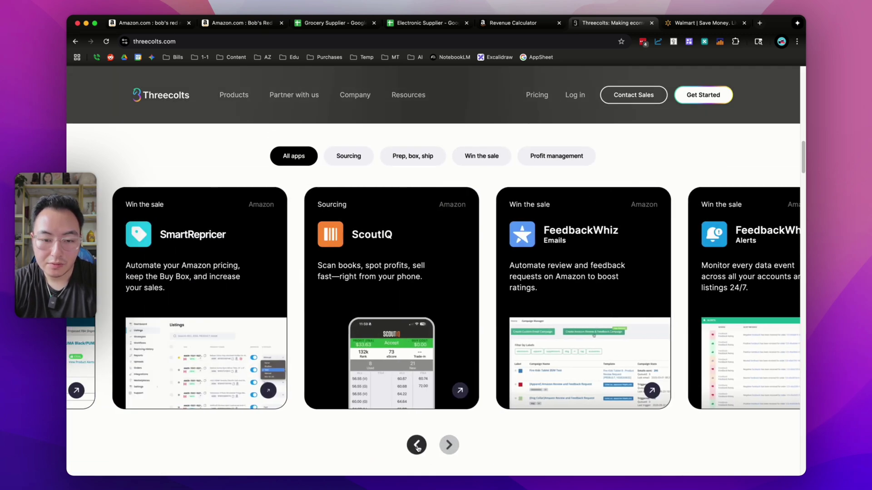
click(417, 446)
click(416, 446)
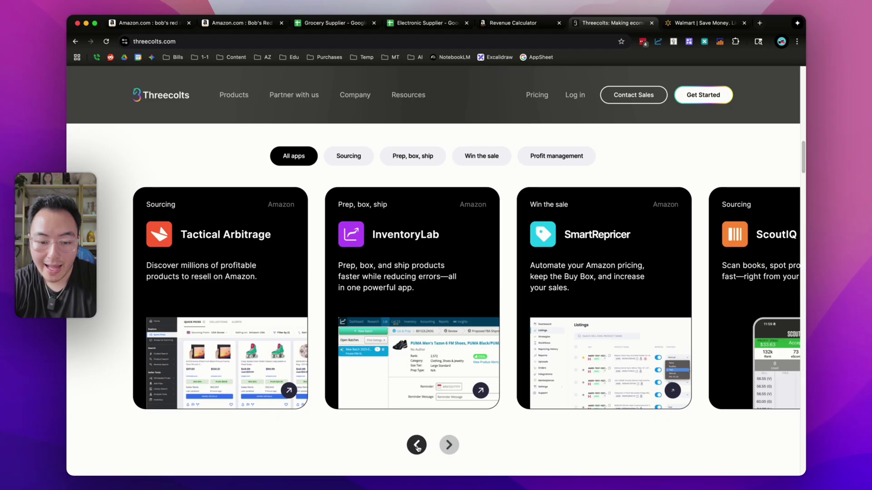
click(419, 449)
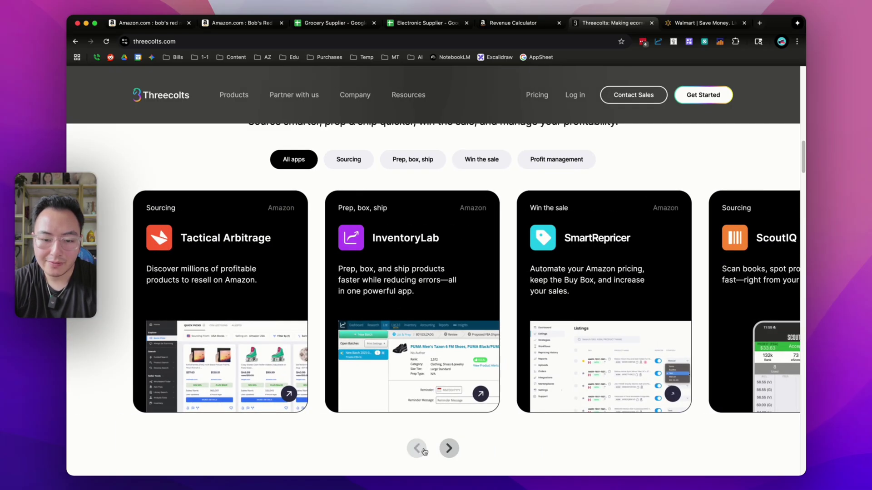
click(443, 450)
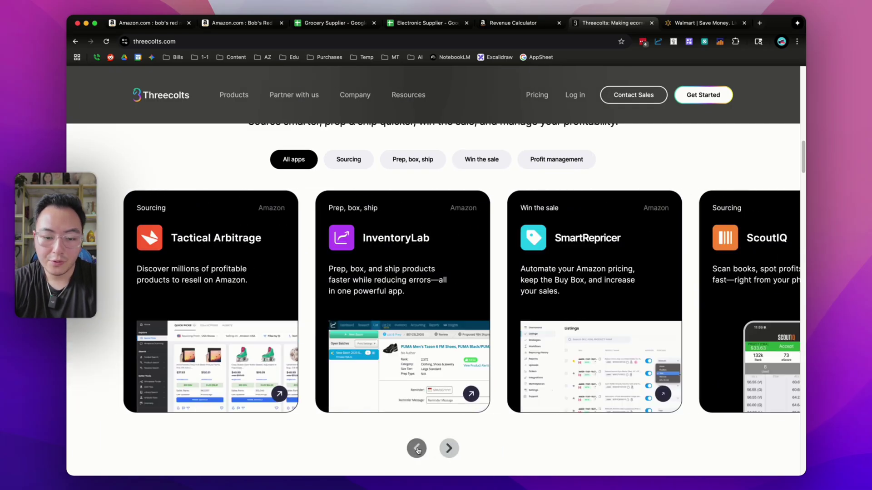